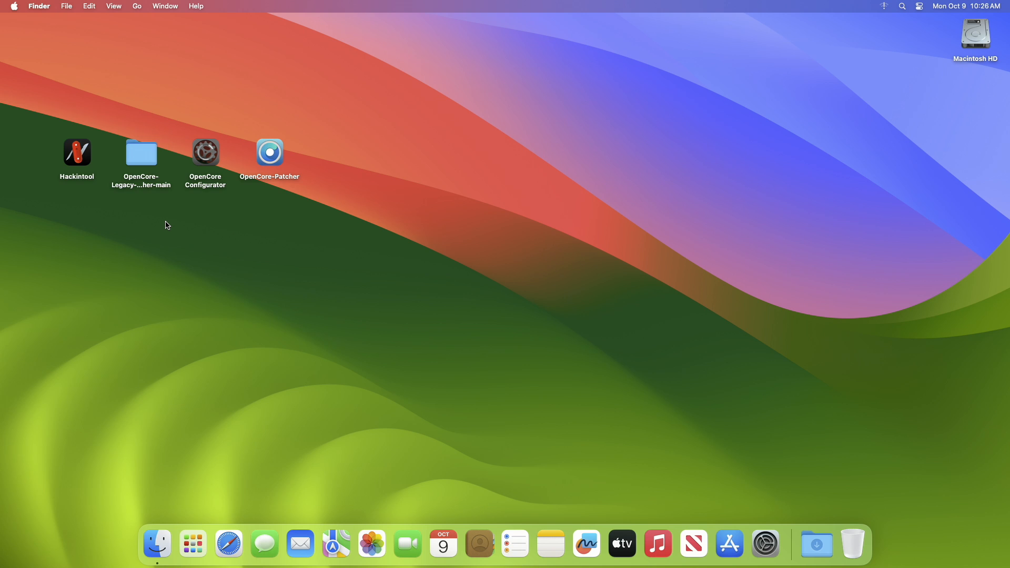
left_click_drag(63, 211, 288, 159)
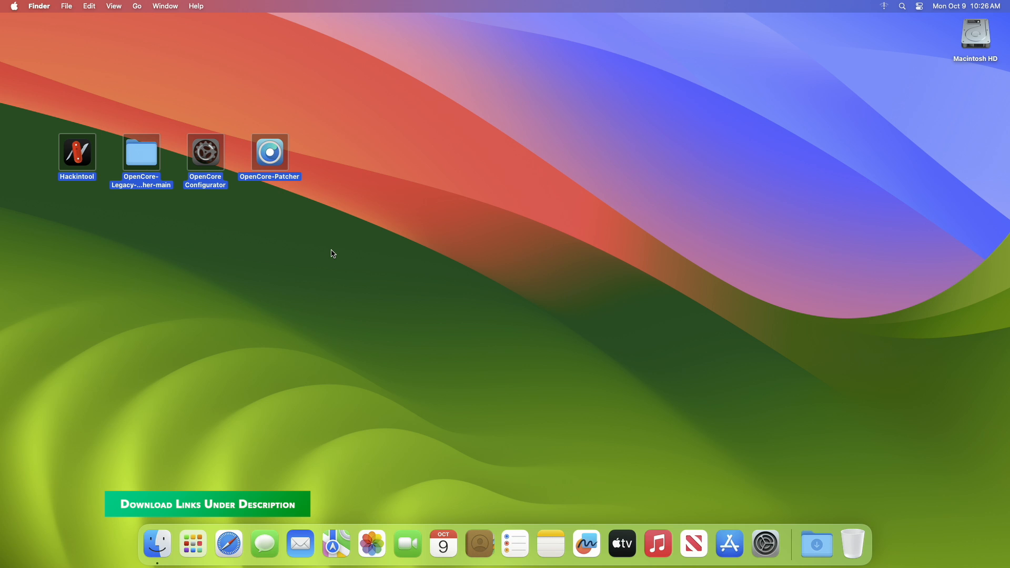
left_click(333, 254)
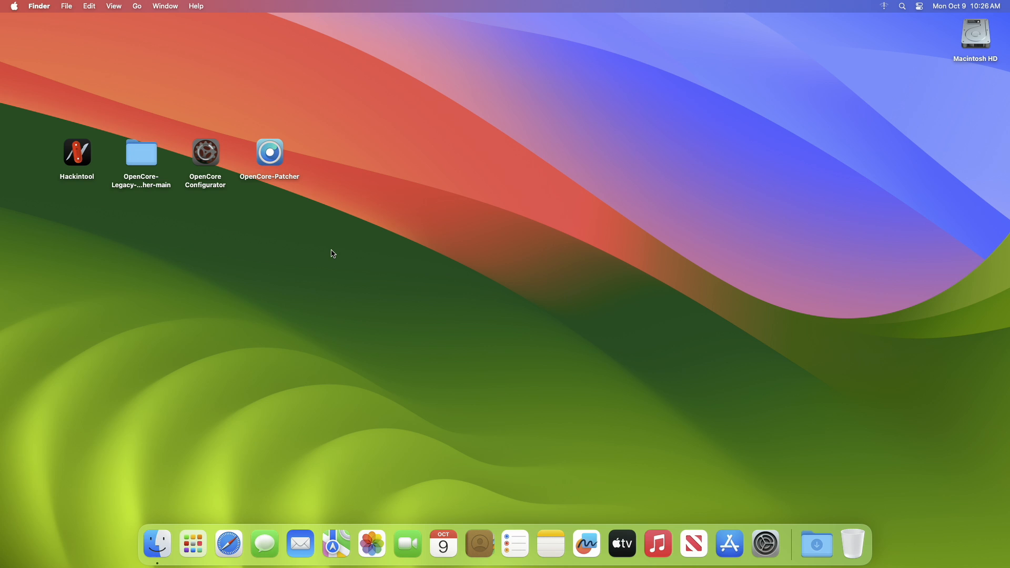
Open Hackintool, examine the network controller entry in the PCIe device list, and quit the application
left_click(78, 152)
right_click(79, 150)
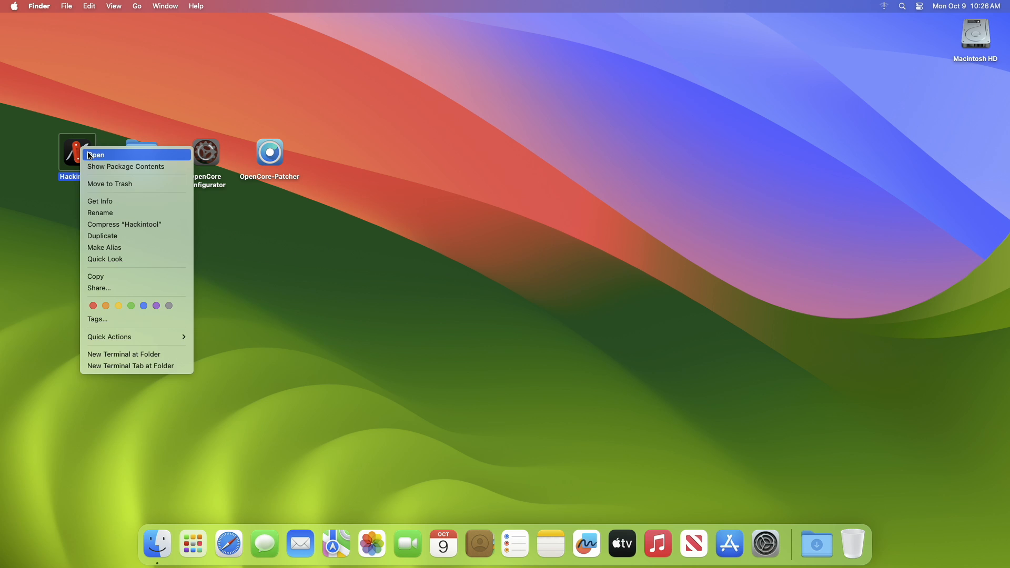
left_click(100, 154)
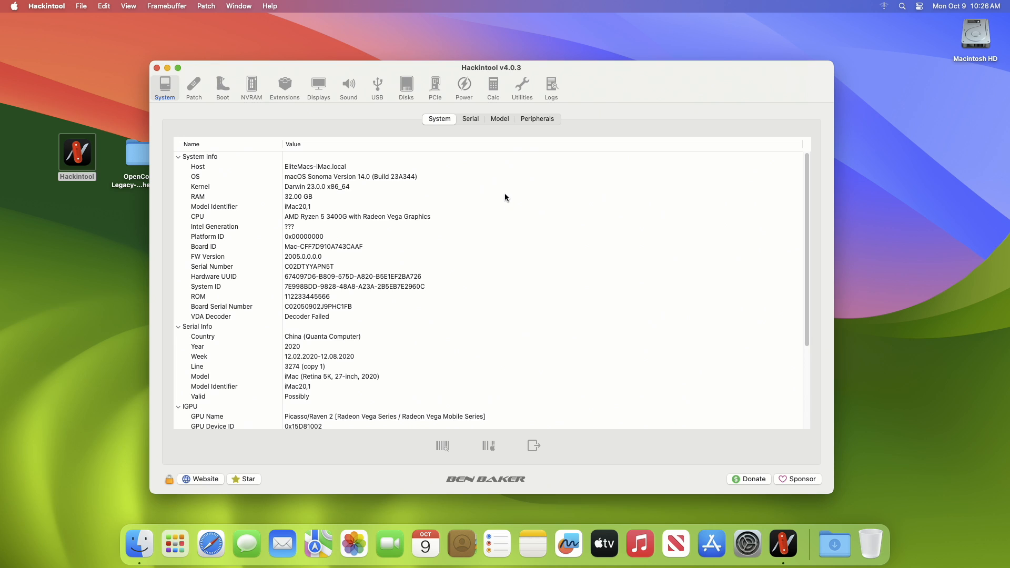
left_click(444, 93)
scroll(508, 408, "down", 5)
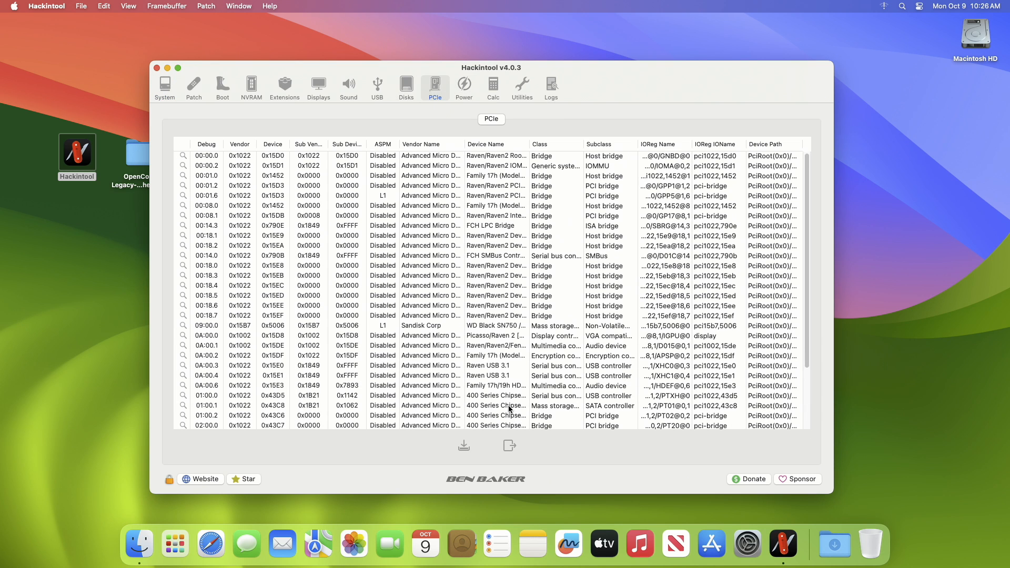
left_click(508, 406)
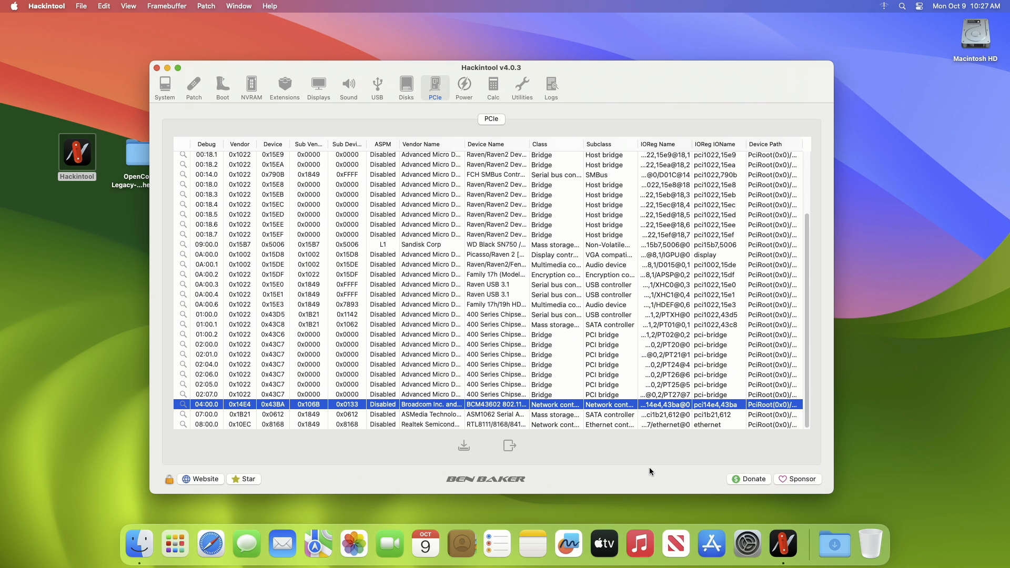
key("super+q")
left_click(460, 365)
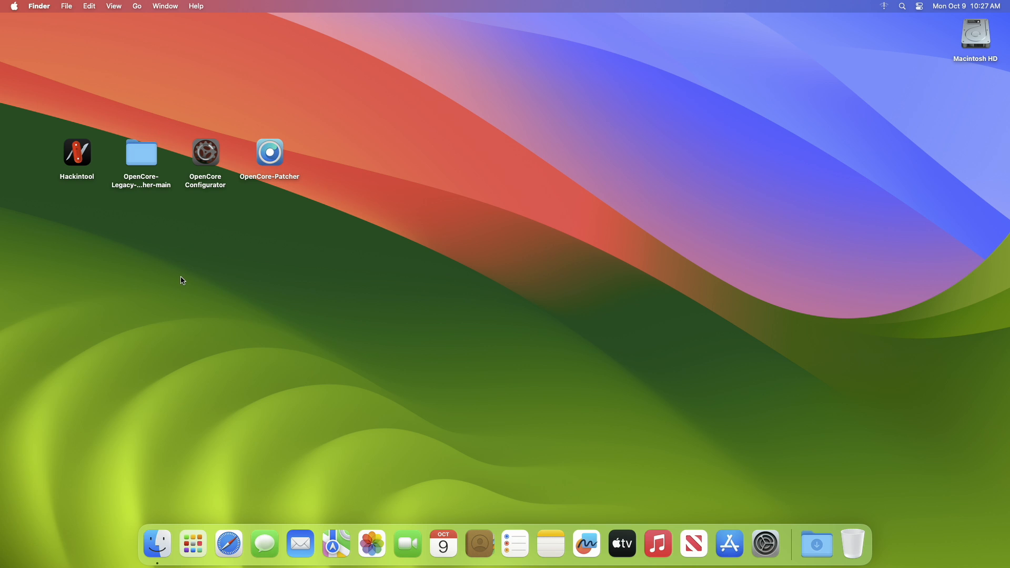
Open the payloads/Kexts/Wifi folder inside OpenCore-Legacy-Patcher-main
left_click(144, 158)
double_click(143, 155)
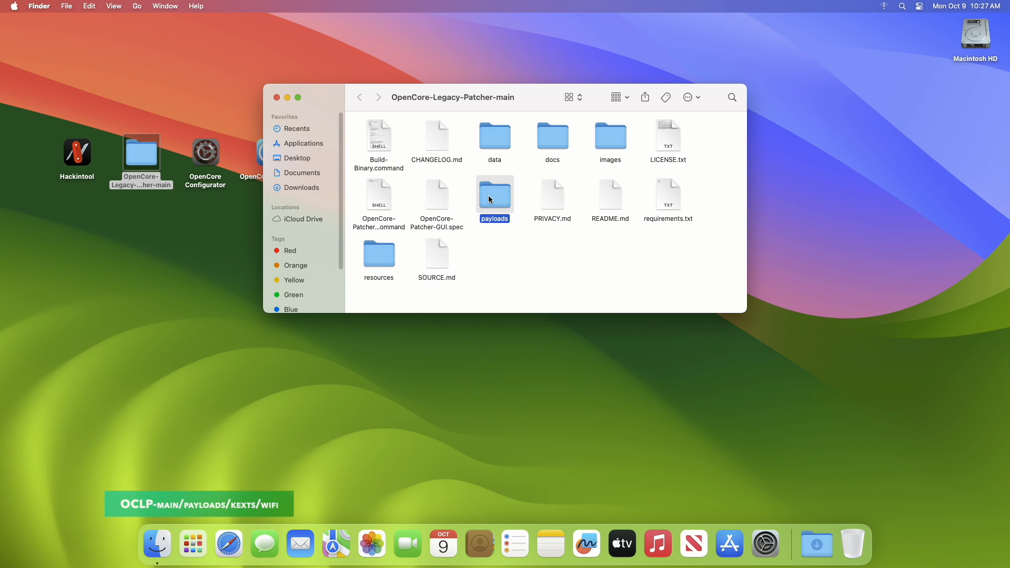
double_click(486, 199)
double_click(494, 198)
double_click(491, 194)
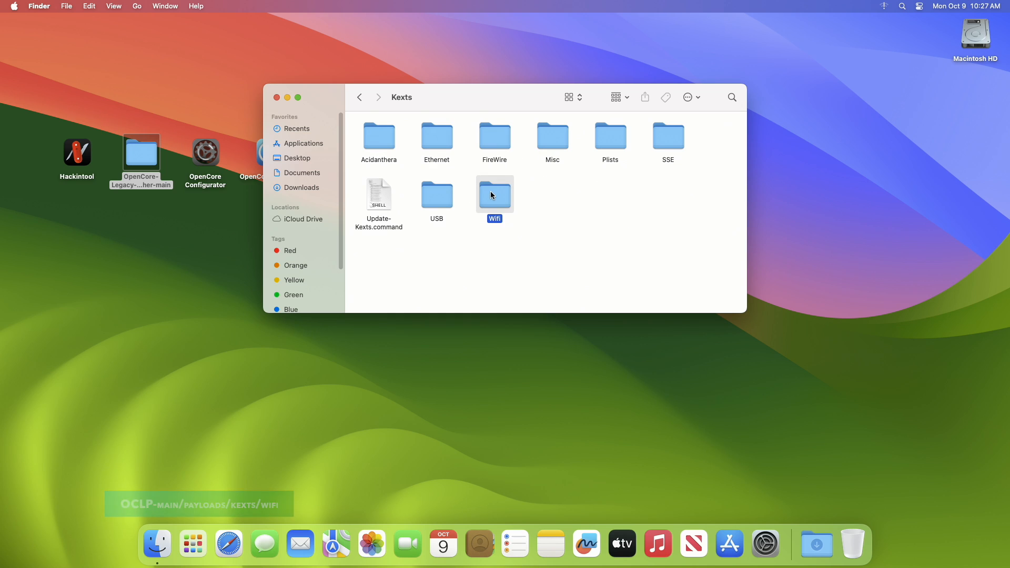
Extract IO80211FamilyLegacy-v1.0.0.zip and IOSkywalkFamily-v1.0.0.zip in the Wifi folder and clean up the icon arrangement
left_click_drag(509, 178, 570, 155)
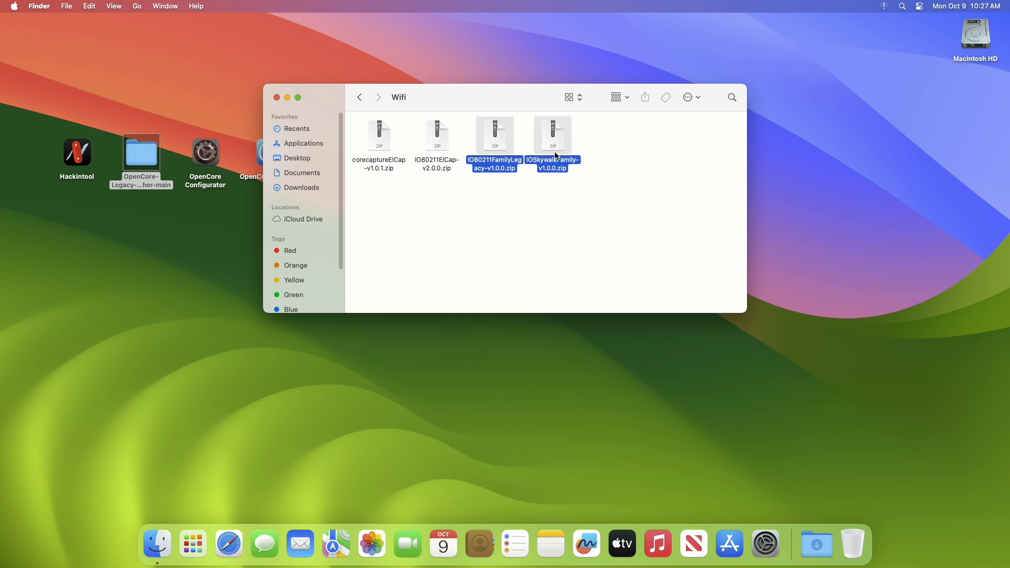
left_click(588, 213)
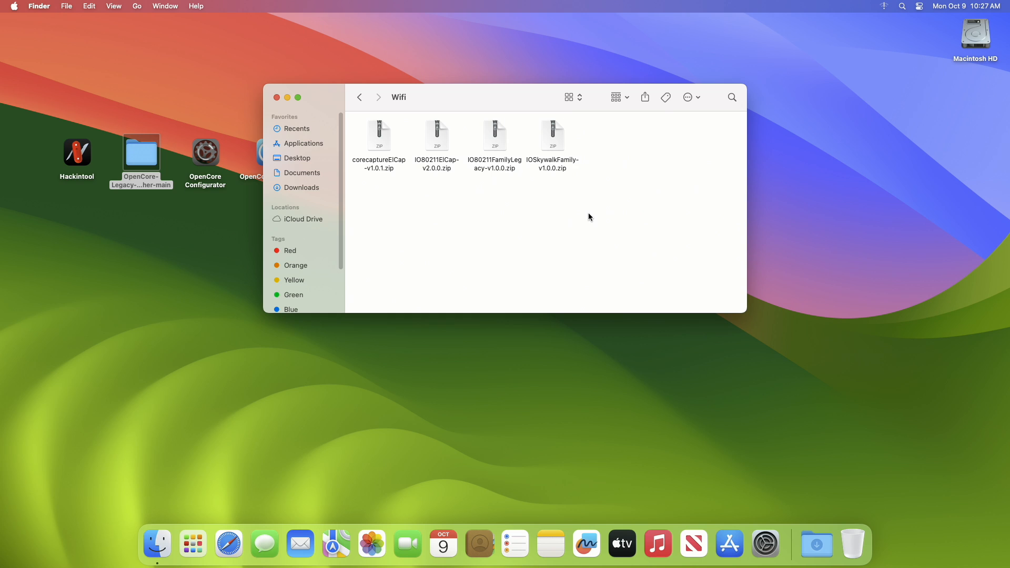
double_click(494, 140)
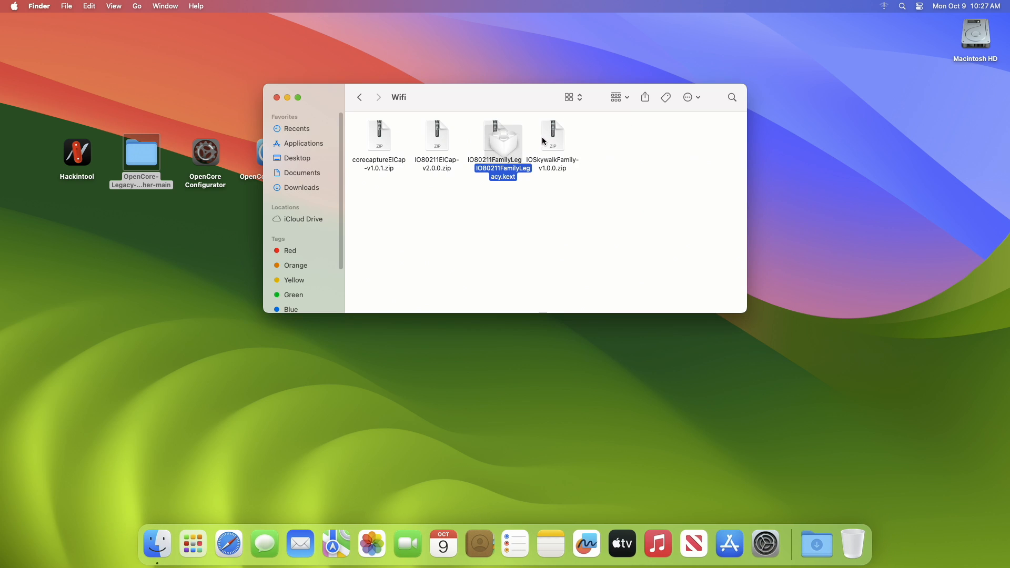
left_click(547, 140)
double_click(547, 140)
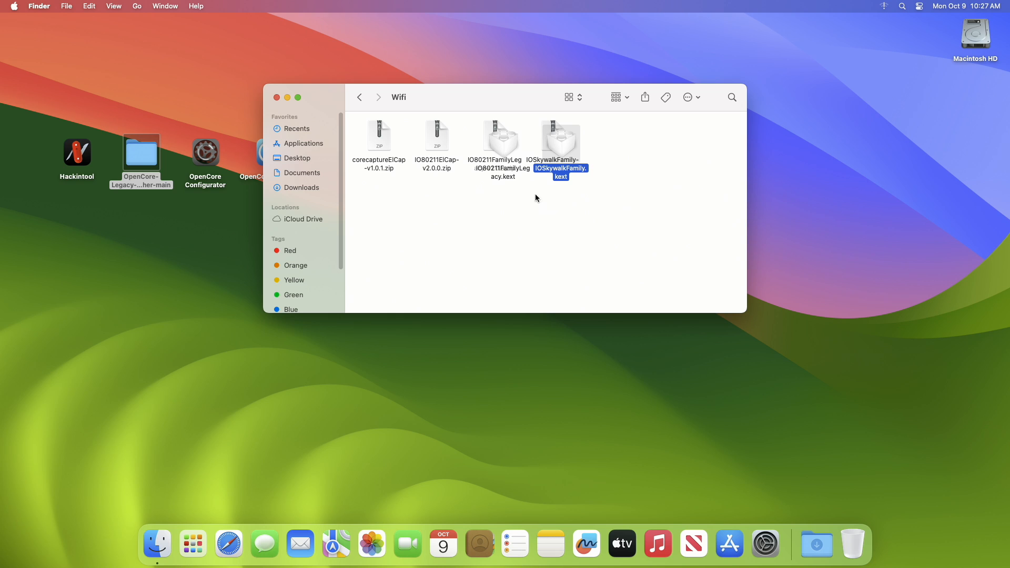
right_click(527, 218)
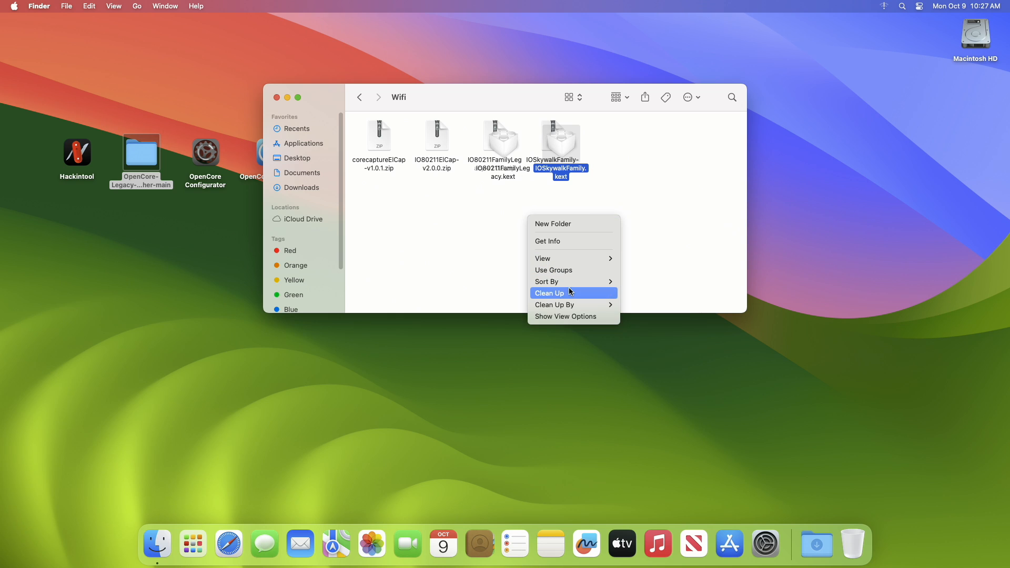
left_click(557, 293)
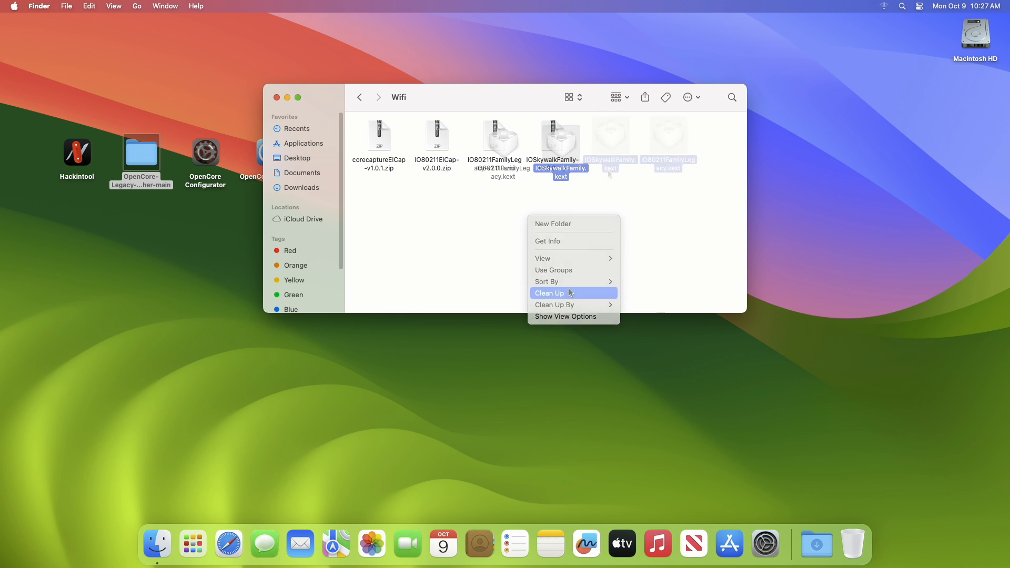
Mount the disk's EFI partition with OpenCore Configurator, authorising with the account password, and quit the application
right_click(205, 155)
left_click(209, 159)
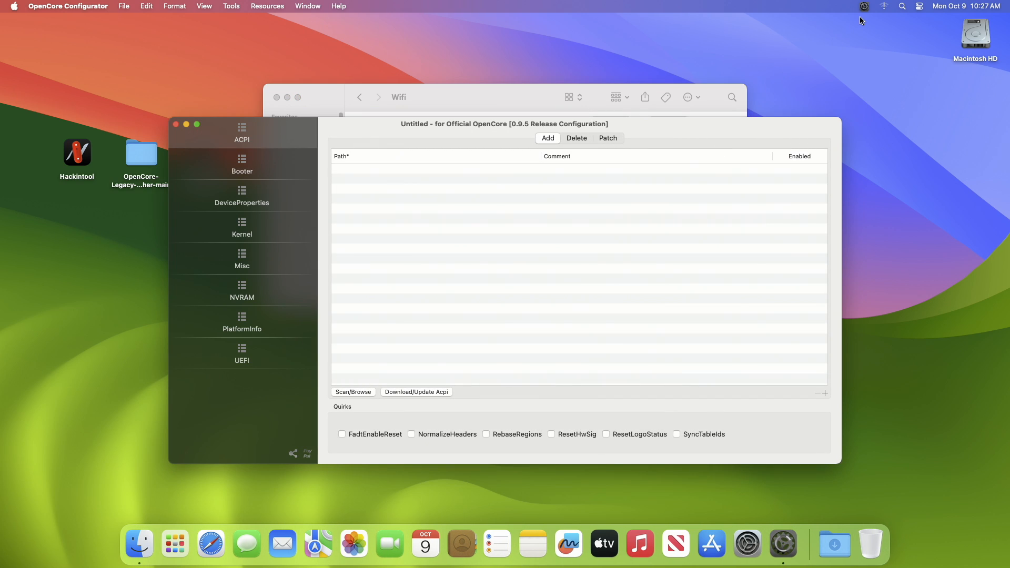
left_click(861, 8)
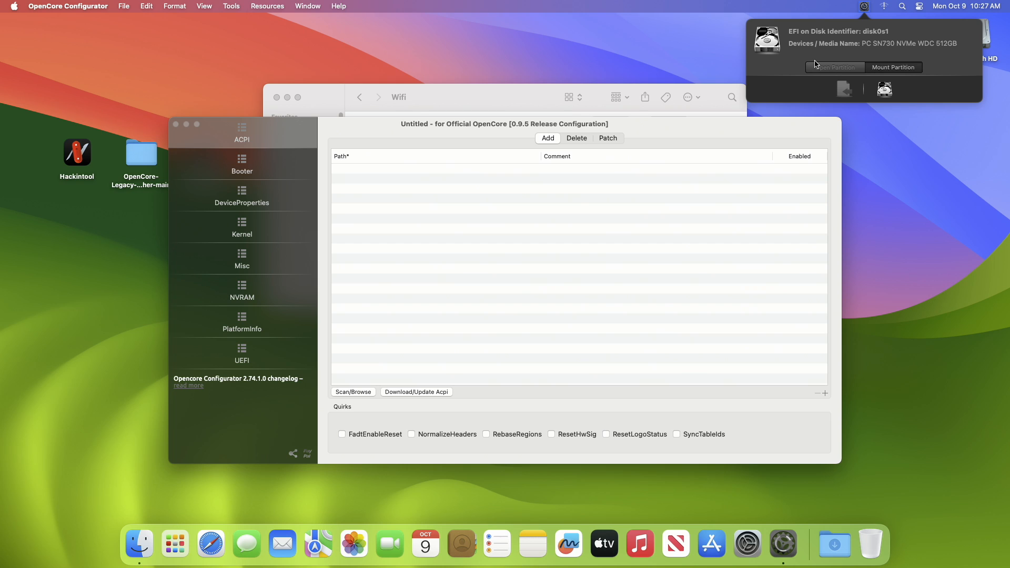
type("****")
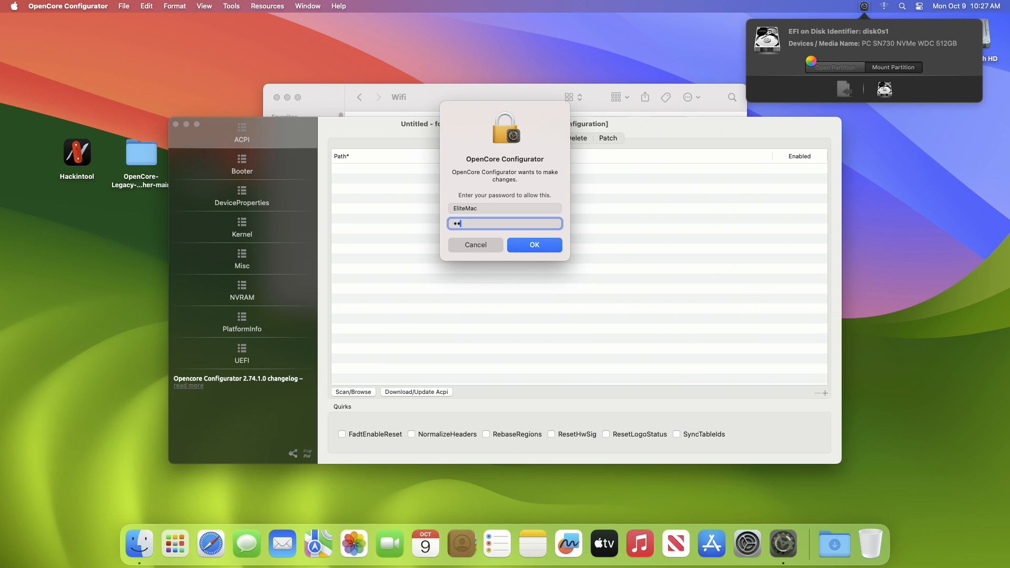
key("Return")
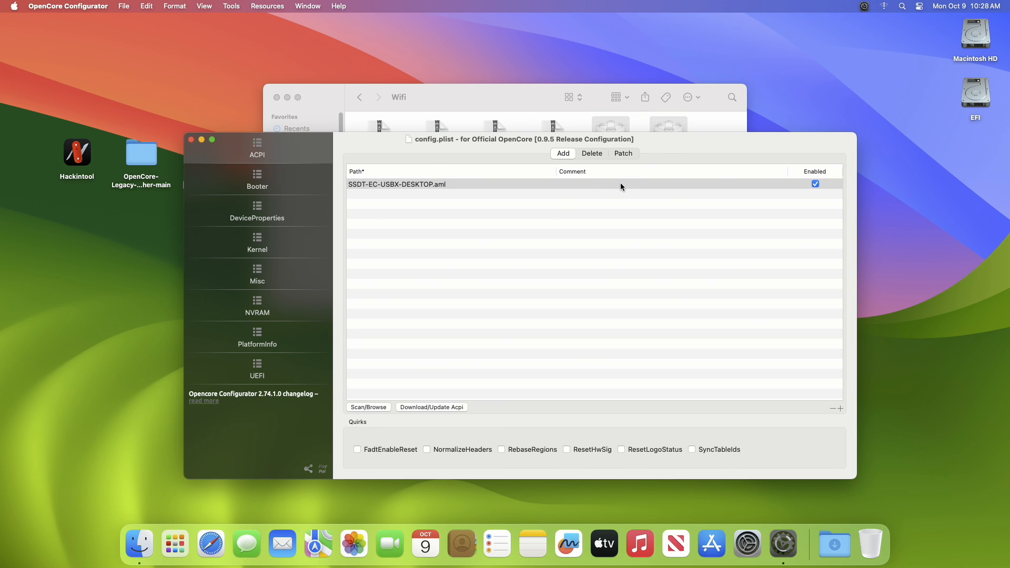
key("super+q")
Copy IOSkywalkFamily.kext and IO80211FamilyLegacy.kext from the Wifi folder into EFI/OC/Kexts on the EFI partition
right_click(672, 140)
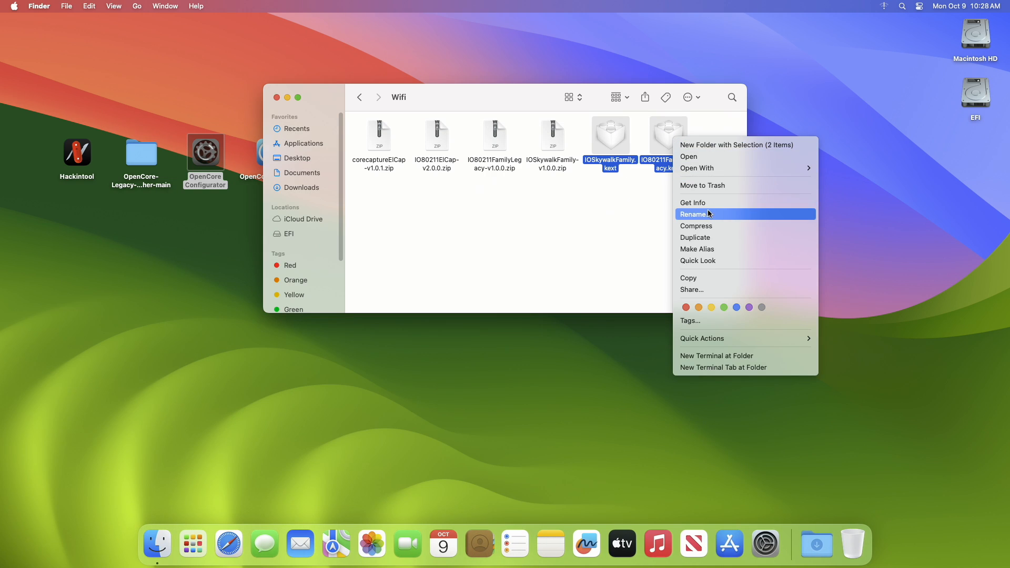
left_click(700, 278)
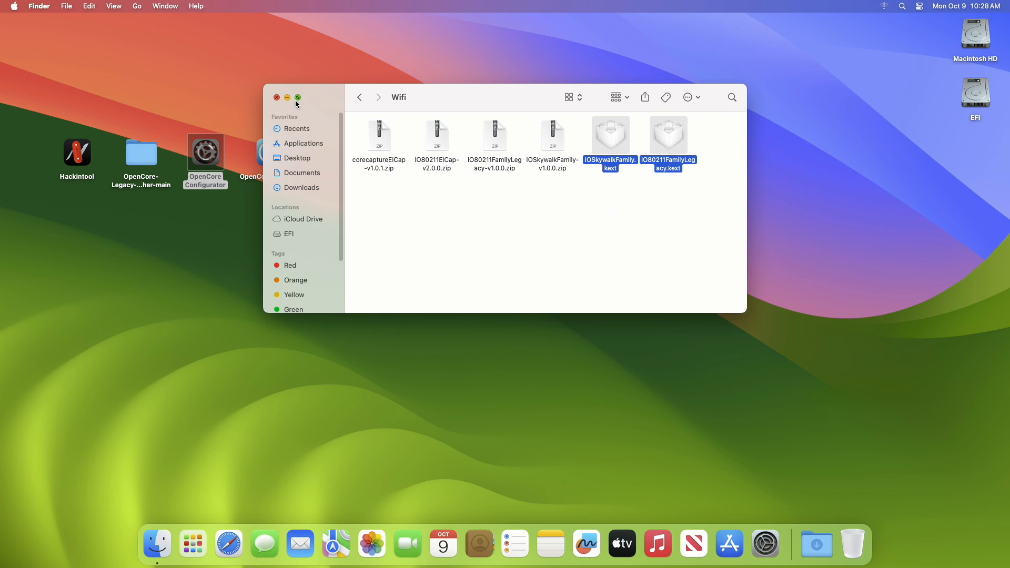
left_click(279, 98)
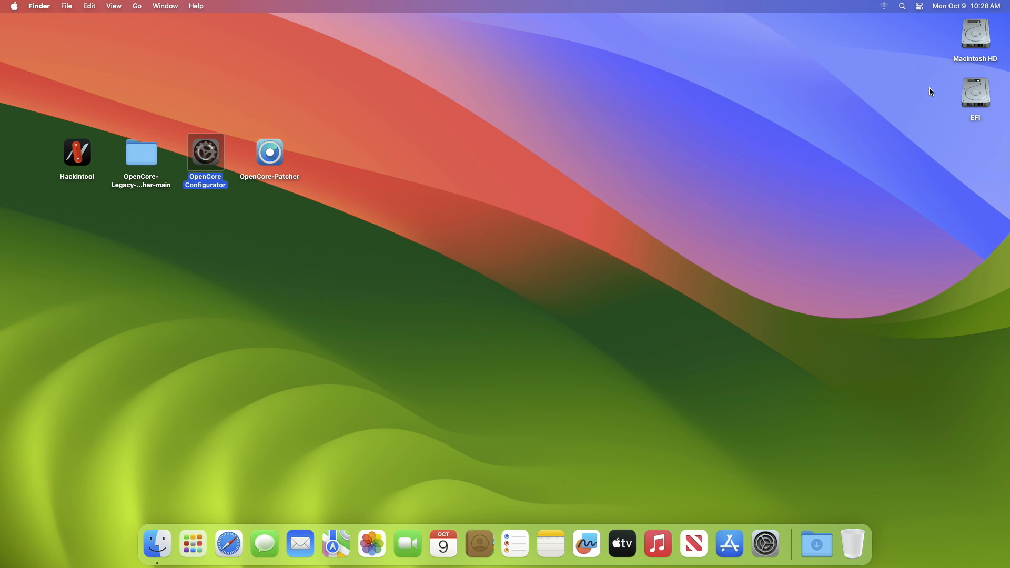
double_click(976, 94)
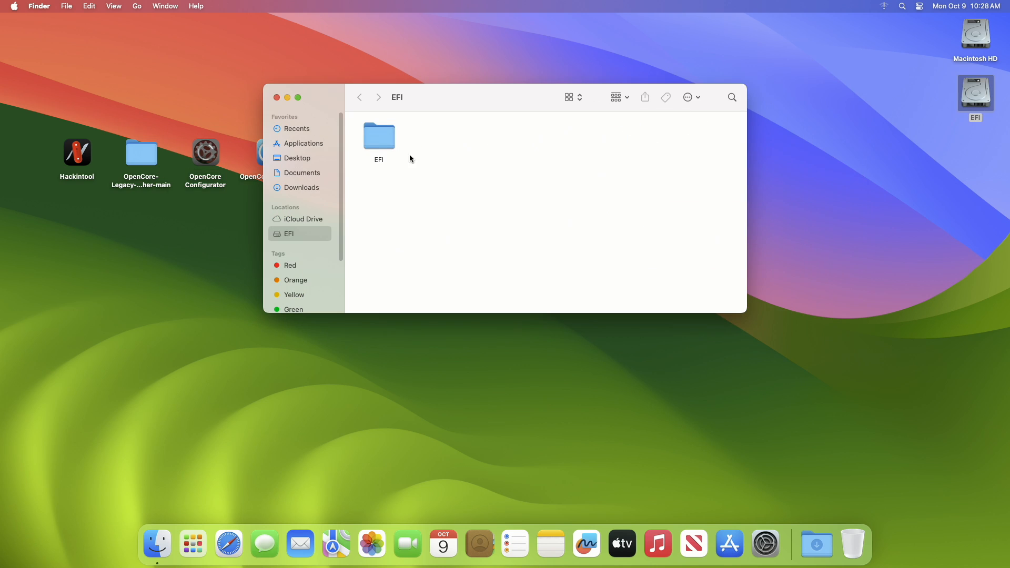
double_click(394, 142)
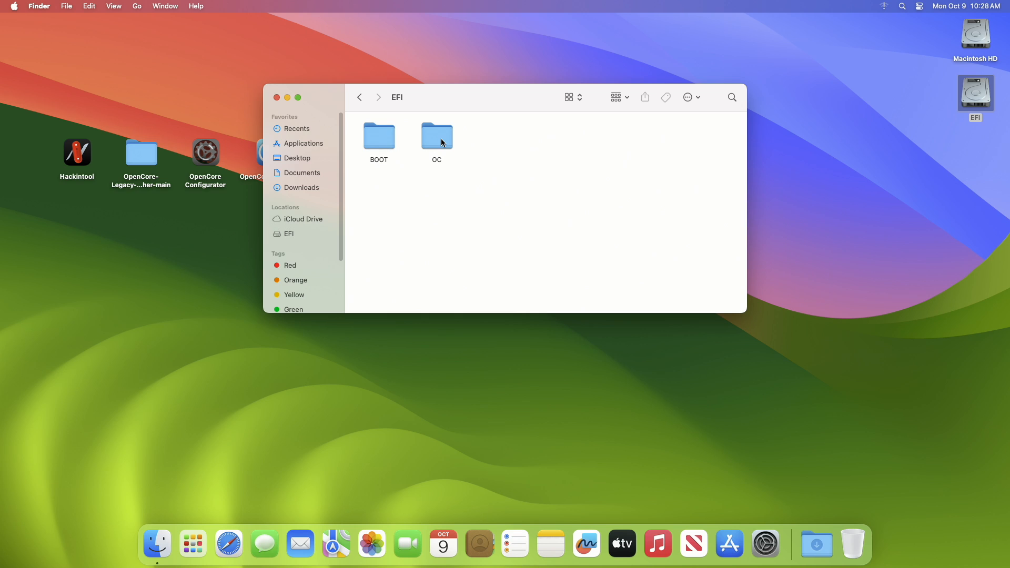
double_click(442, 142)
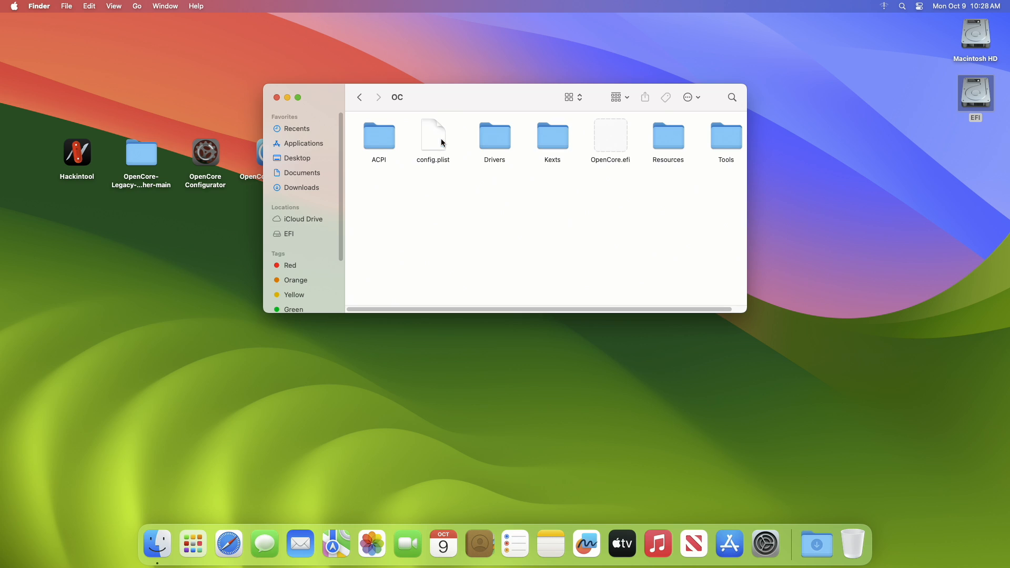
double_click(546, 139)
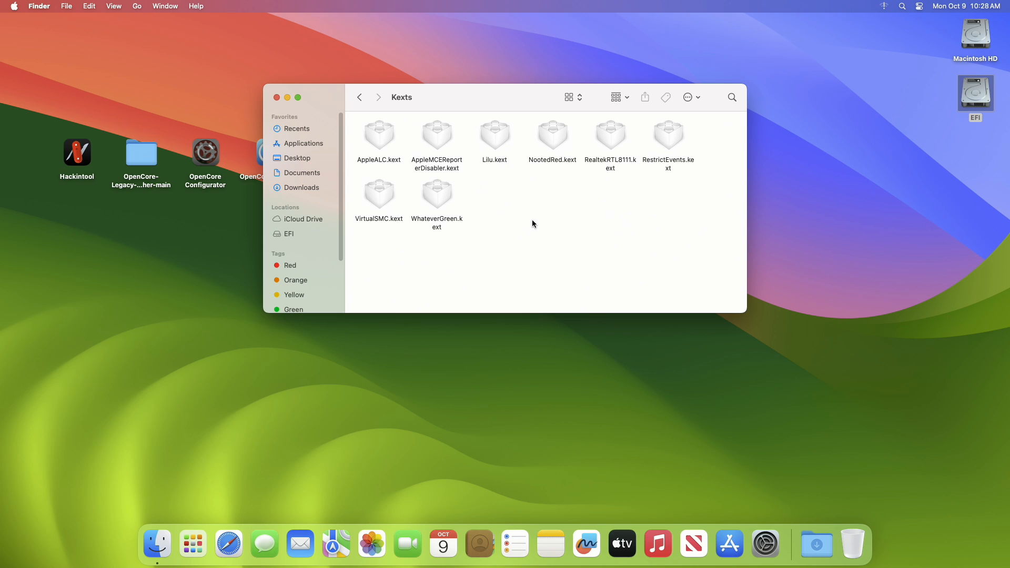
key("super+v")
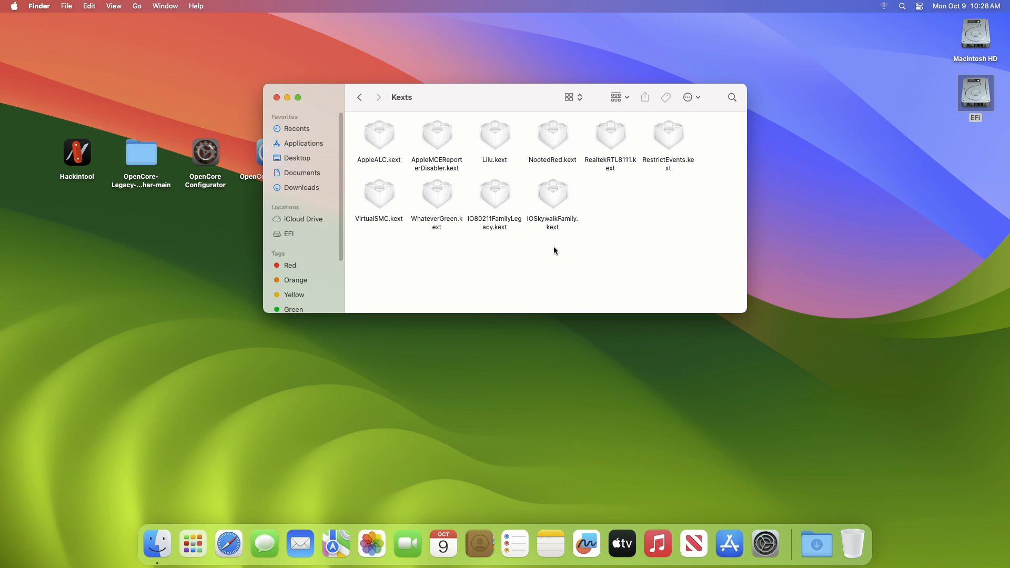
Open config.plist from the OC folder in OpenCore Configurator and add the kexts from the Kexts folder to the Kernel section
left_click(359, 97)
right_click(434, 135)
left_click(447, 139)
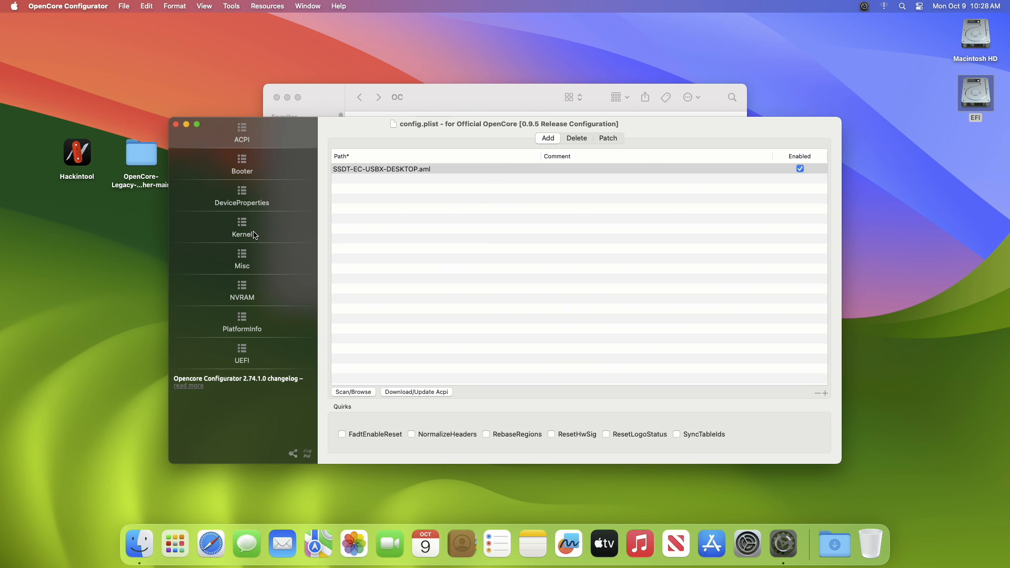
left_click(254, 235)
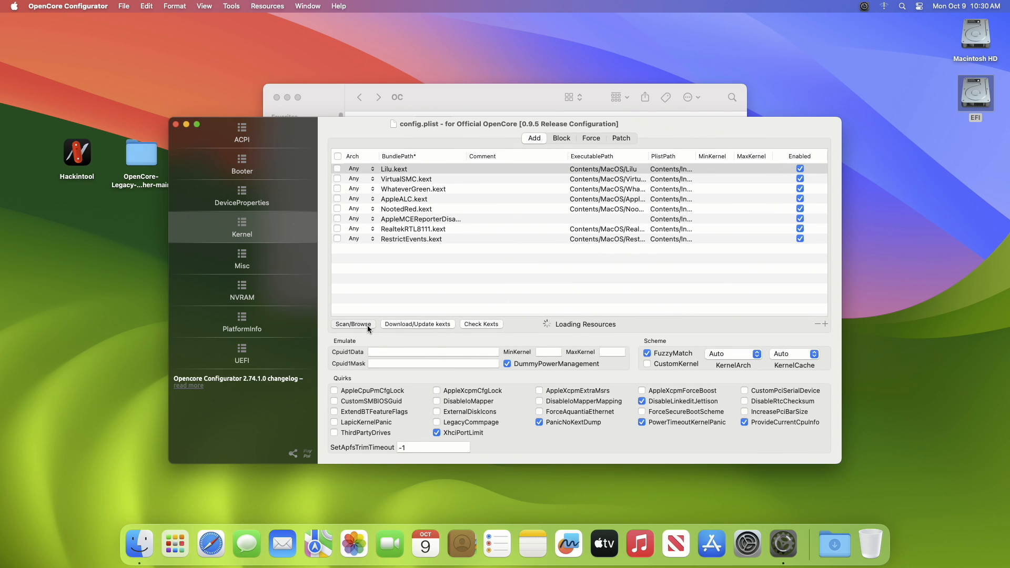
left_click(367, 325)
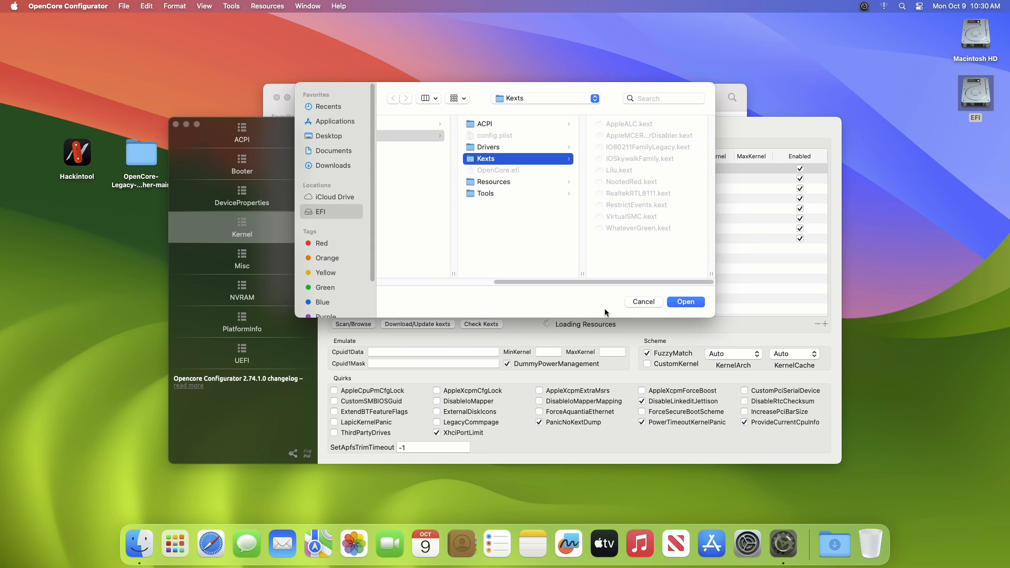
left_click(678, 303)
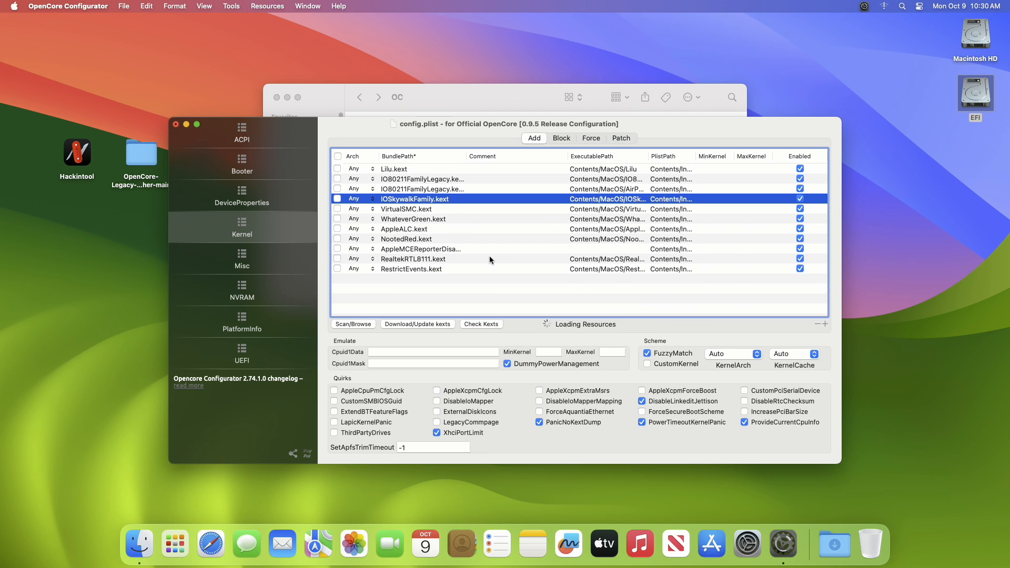
Reorder the kernel kexts so IOSkywalkFamily.kext, IO80211FamilyLegacy.kext and its plug-in entry follow AppleMCEReporterDisabler.kext, and widen the BundlePath column
left_click_drag(386, 199, 394, 246)
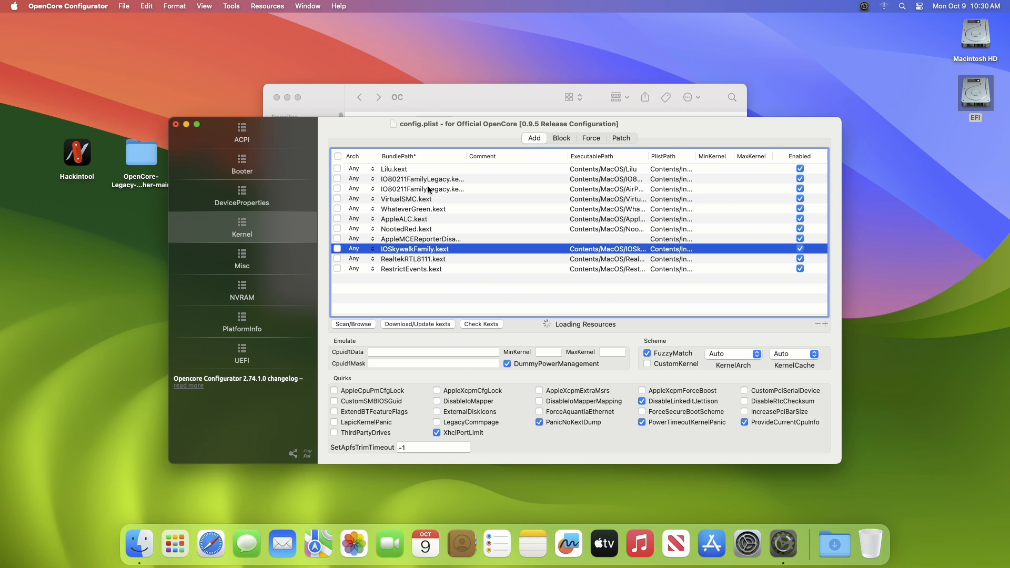
left_click_drag(466, 157, 526, 157)
left_click_drag(446, 180, 448, 251)
left_click_drag(526, 157, 493, 156)
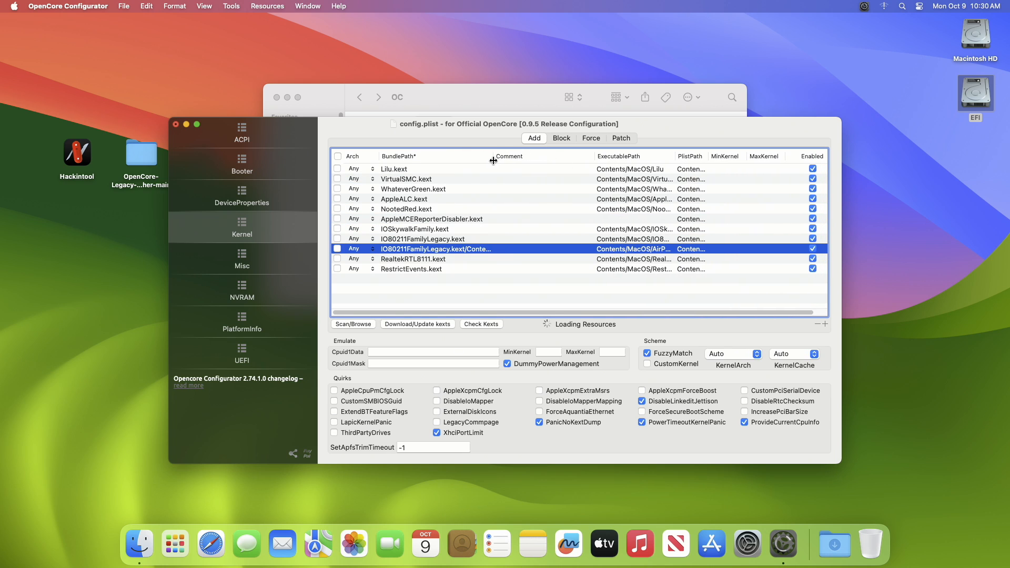
left_click(423, 230)
left_click(424, 239)
left_click(426, 248)
Set MinKernel to 23.0.0 for IOSkywalkFamily.kext, IO80211FamilyLegacy.kext and the IO80211FamilyLegacy.kext plug-in entry
left_click(724, 228)
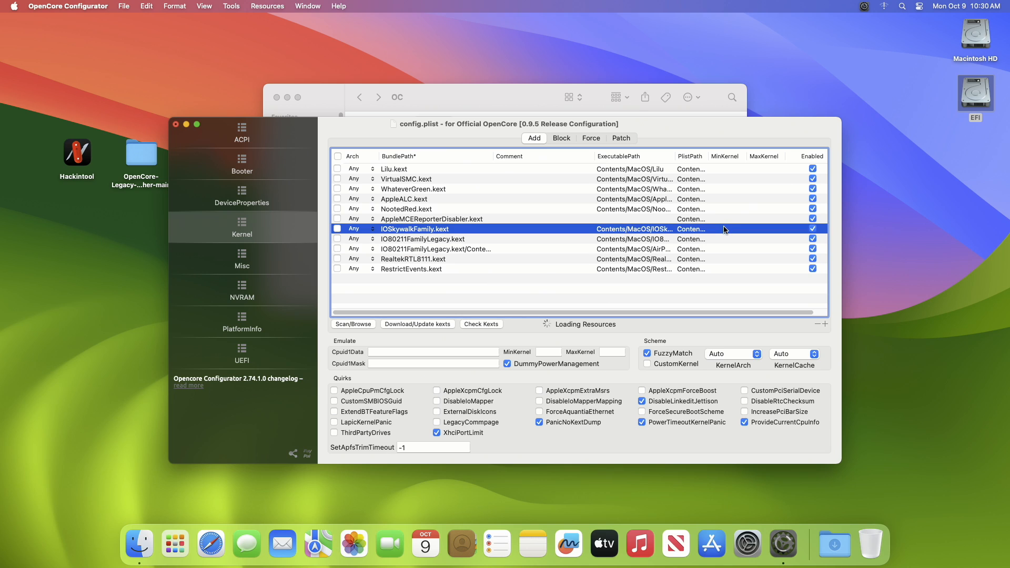
left_click(730, 228)
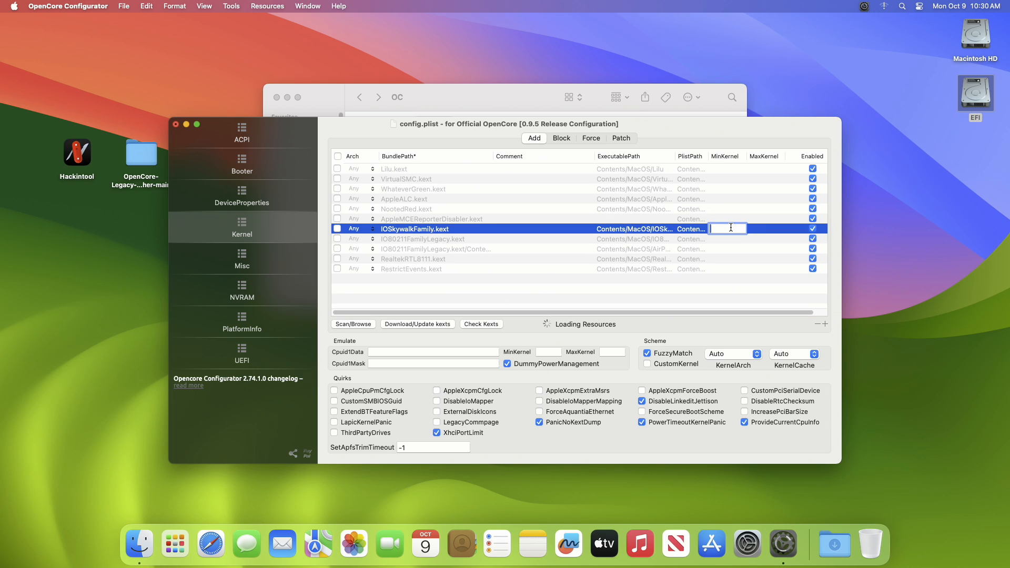
type("23.0.0")
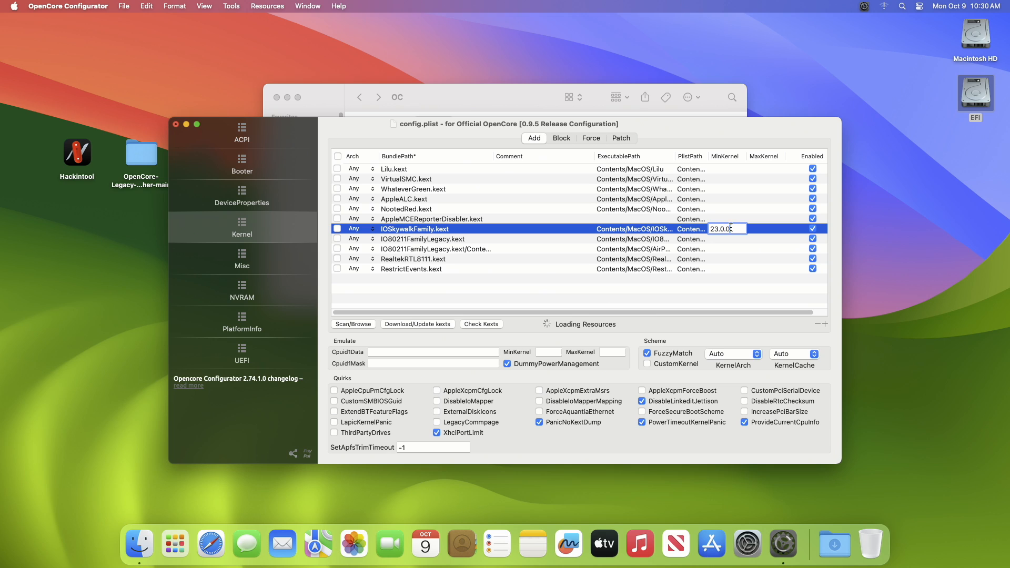
double_click(719, 240)
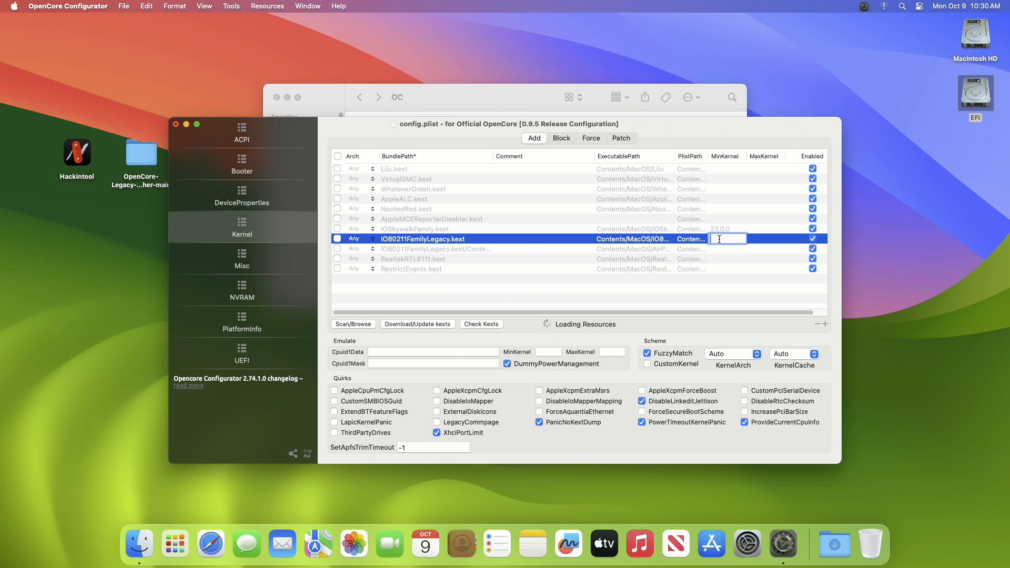
type("23.0.0")
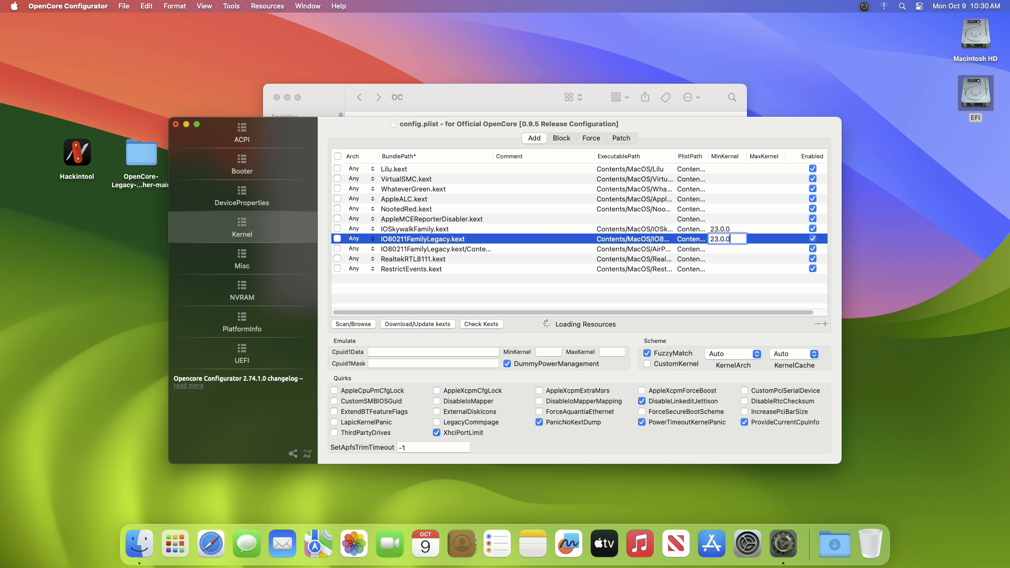
double_click(720, 248)
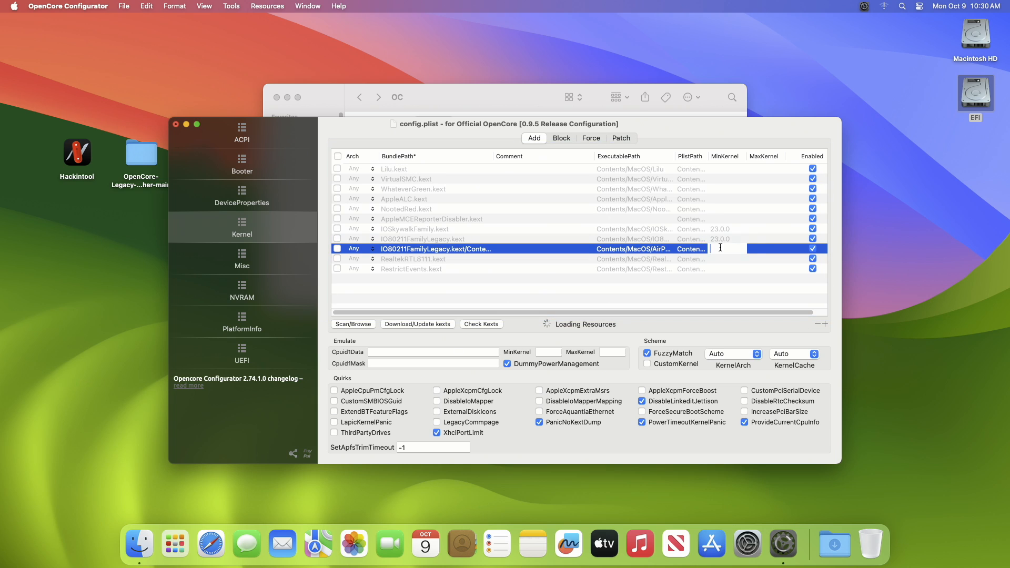
type("23.0.0")
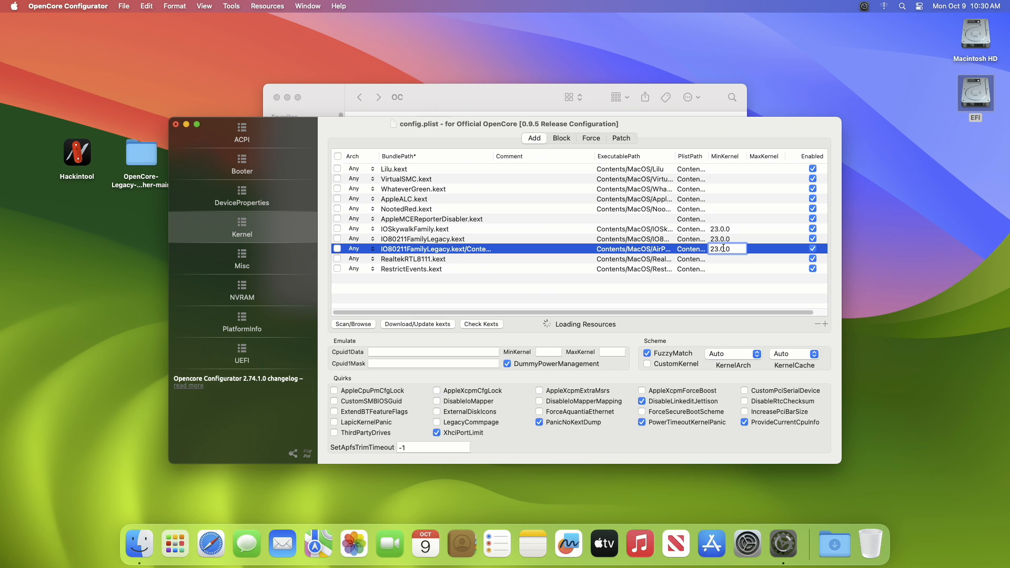
left_click(750, 251)
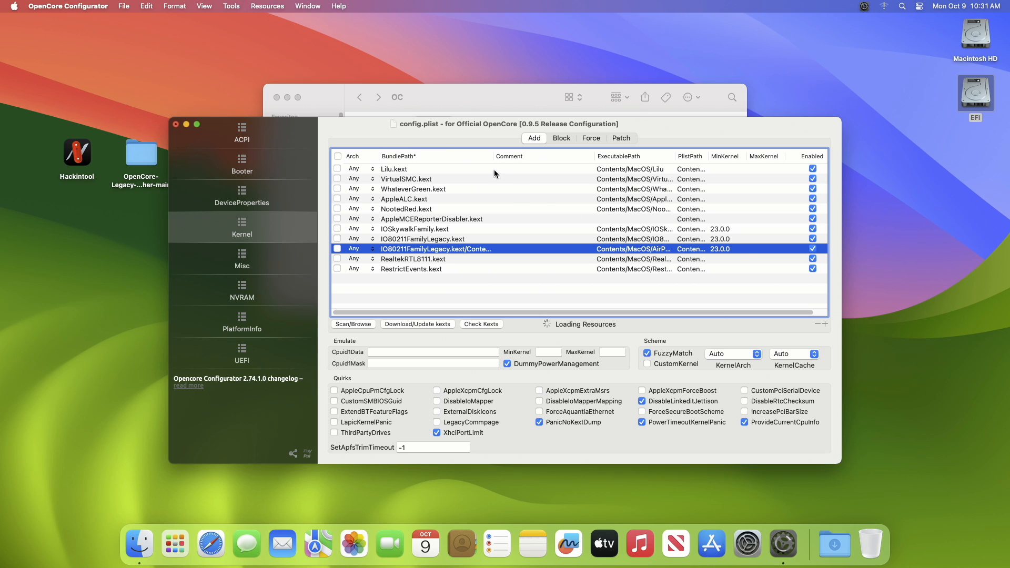
Add a kernel Block entry with identifier com.apple.iokit.IOSkywalkFamily and comment "Allow IOSkywalk Downgrade"
left_click(561, 139)
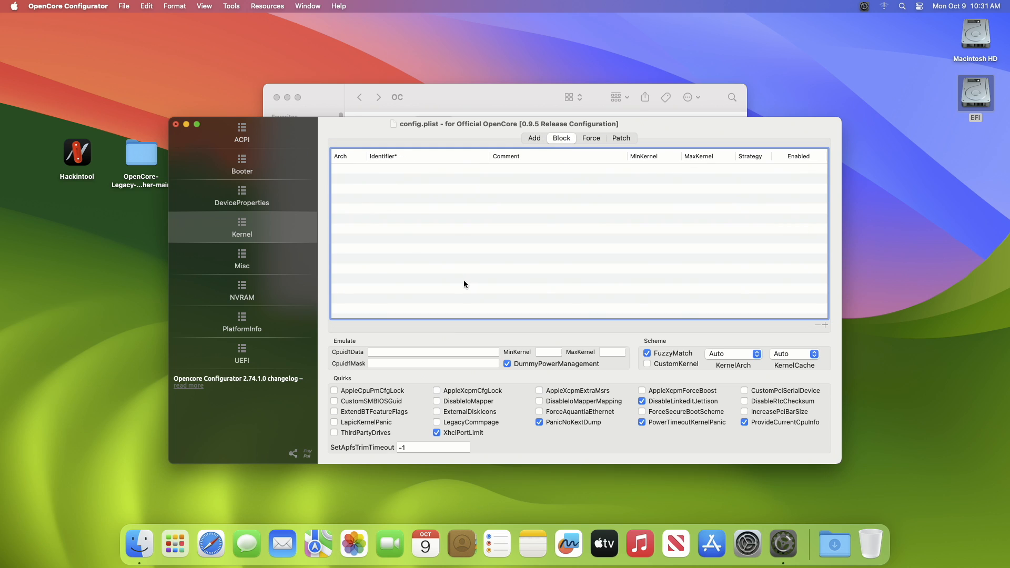
left_click(824, 325)
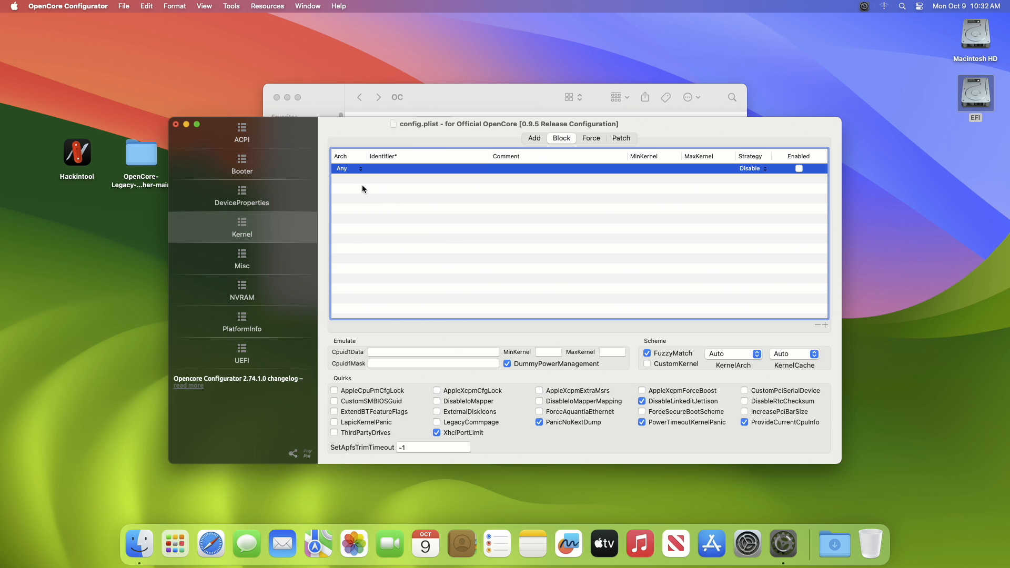
double_click(383, 171)
type("com.apple.iokit.IO")
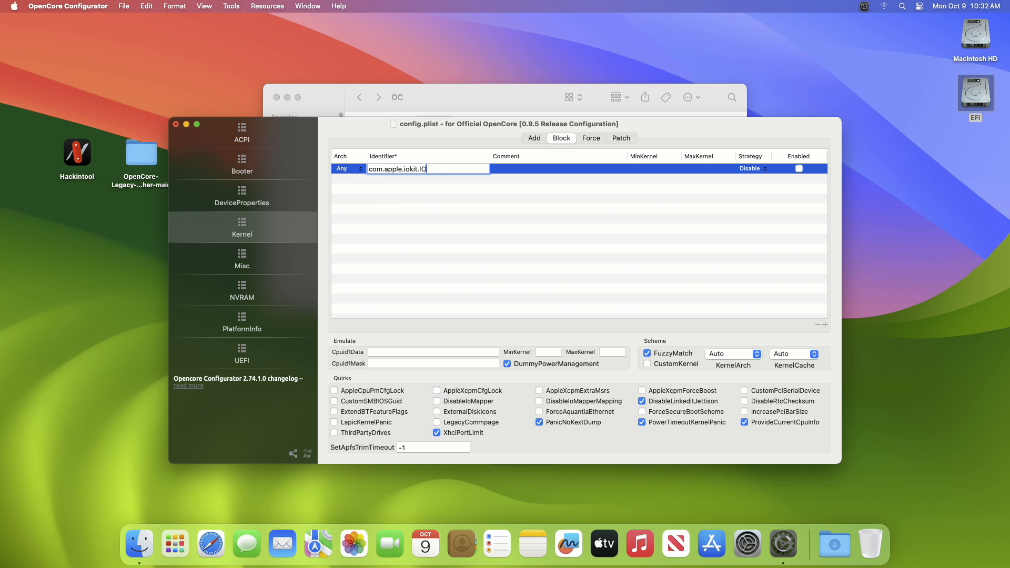
type("SkywalkFamily")
key("Tab")
type("Allo")
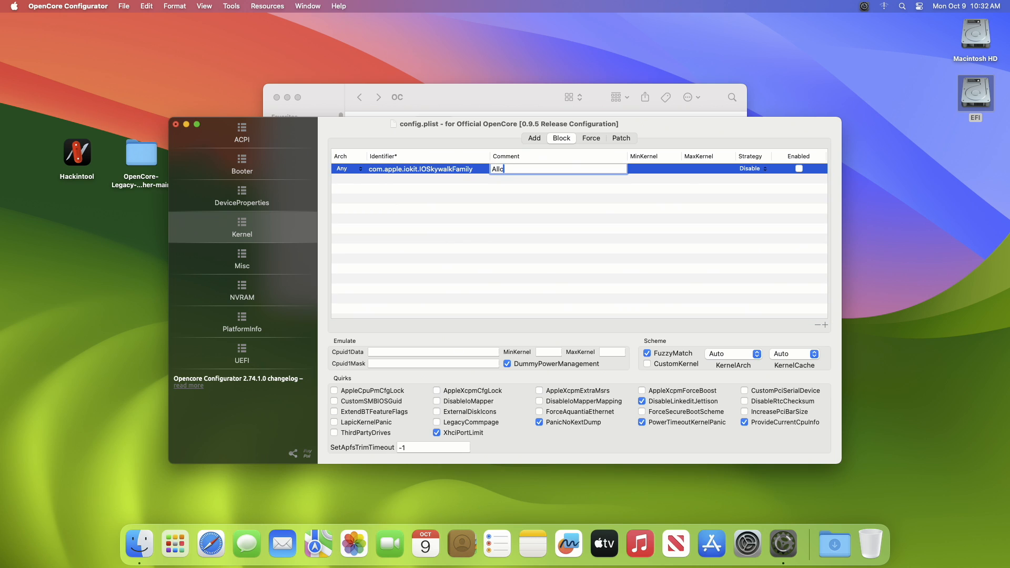
type("w IOSkywalk Downgrade")
Set the IOSkywalkFamily block entry's MinKernel to 23.0.0, enable it and choose the Exclude strategy
double_click(666, 169)
type("23.0.0")
left_click(798, 168)
left_click(752, 168)
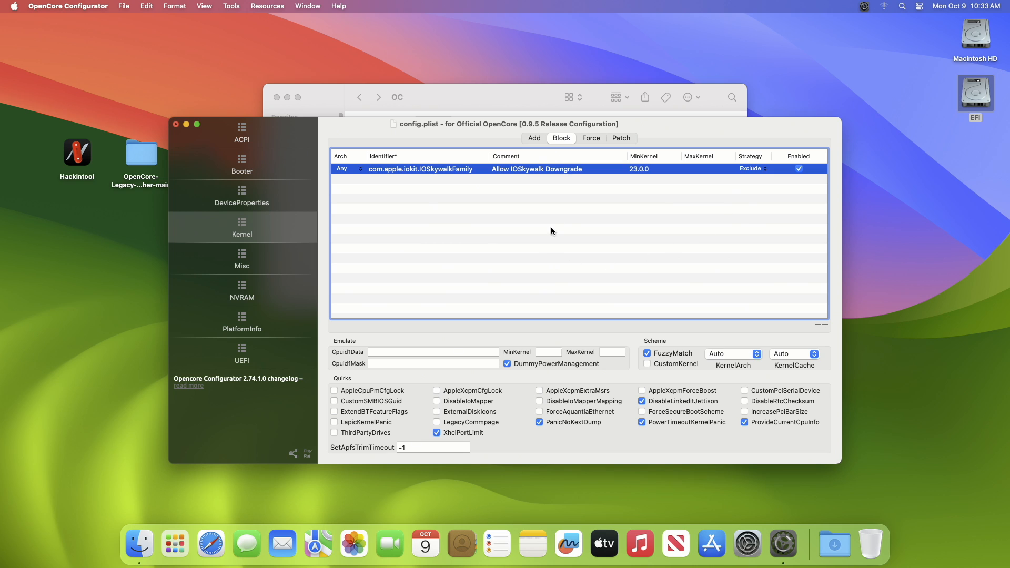
Set SecureBootModel to Disabled in the Misc security settings
left_click(284, 250)
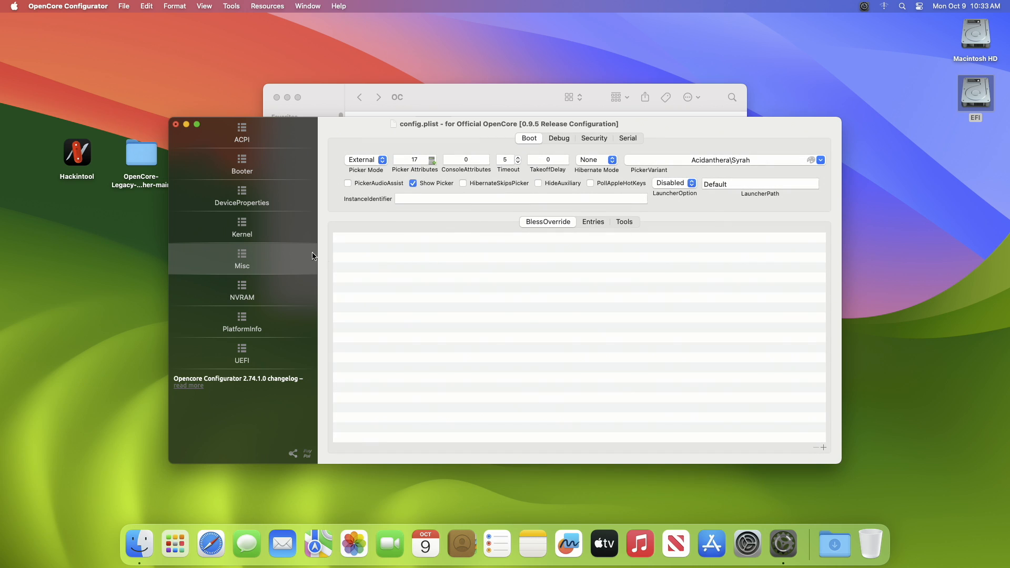
left_click(590, 139)
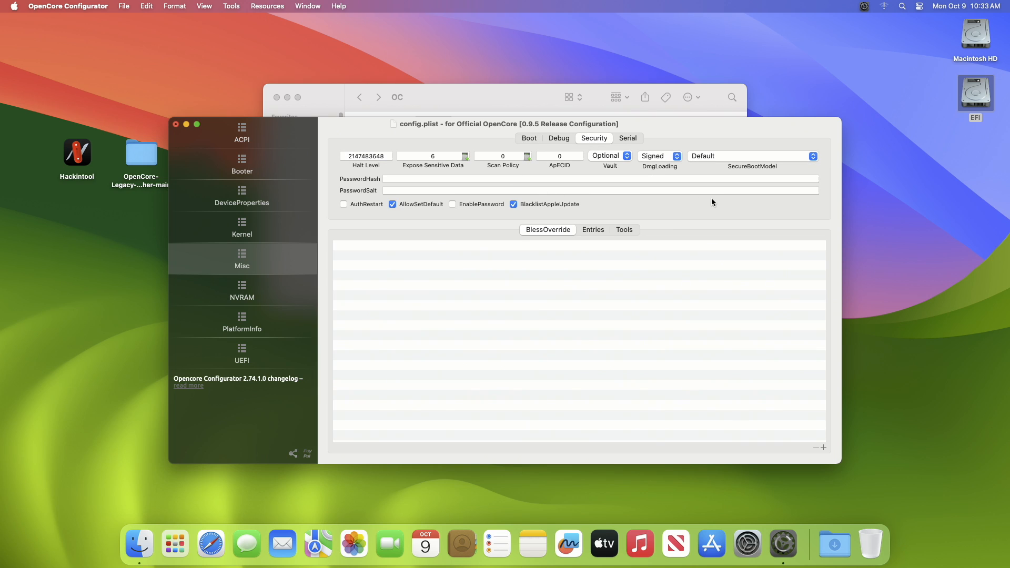
left_click(812, 157)
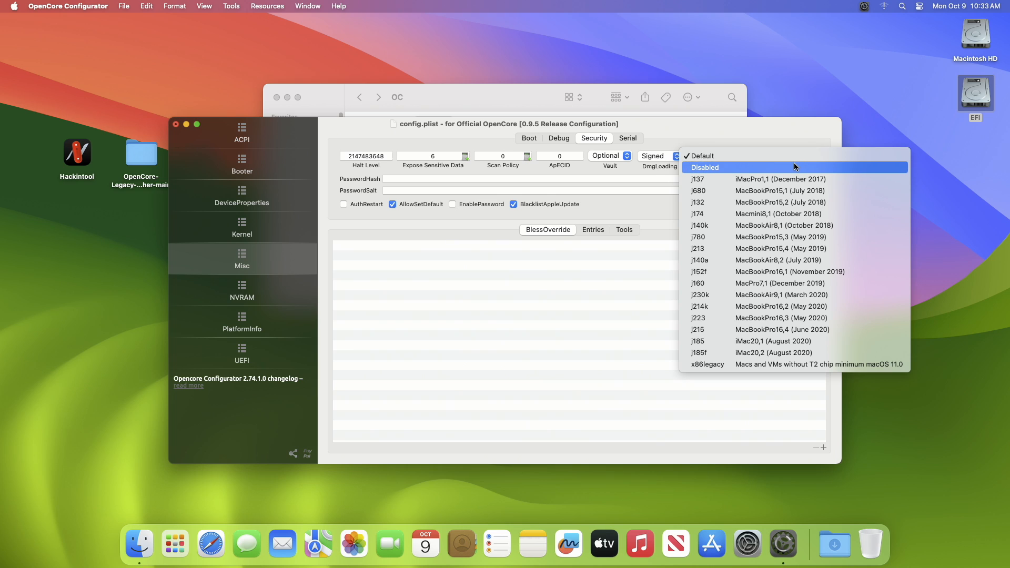
left_click(794, 166)
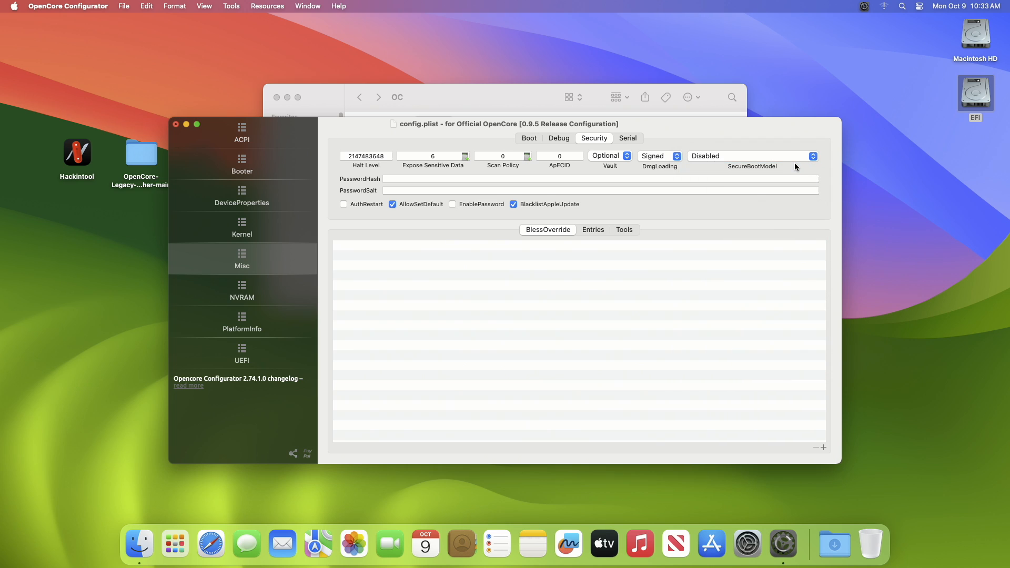
Append amfi=0x80 to the boot-args value under the NVRAM UUID beginning with 7C436110
left_click(288, 288)
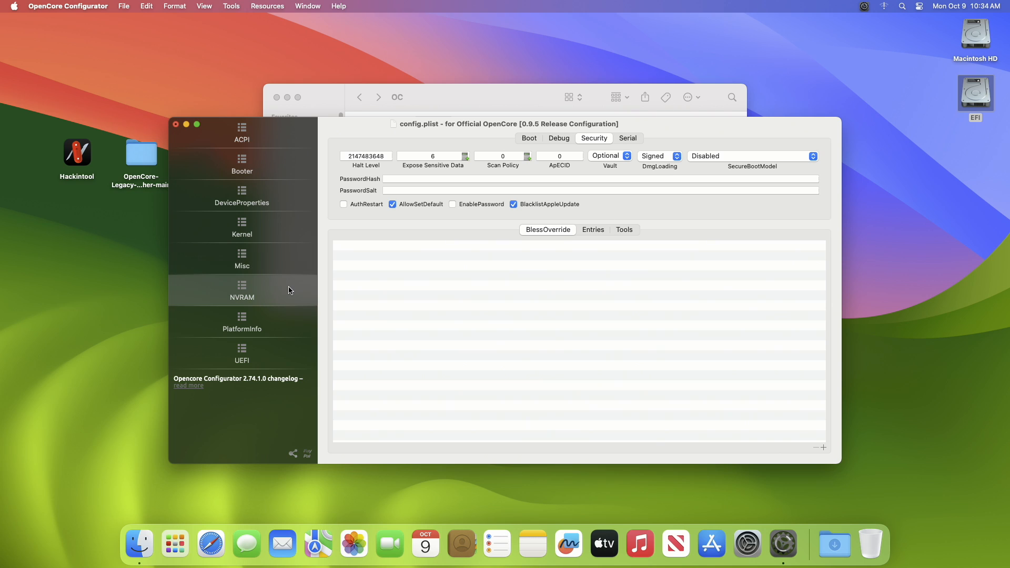
left_click(451, 188)
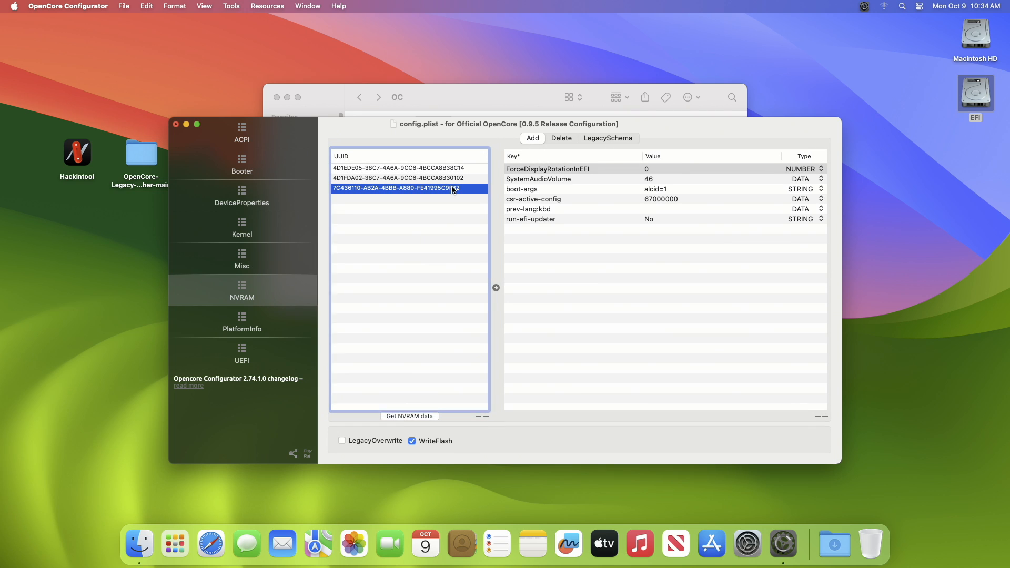
double_click(653, 191)
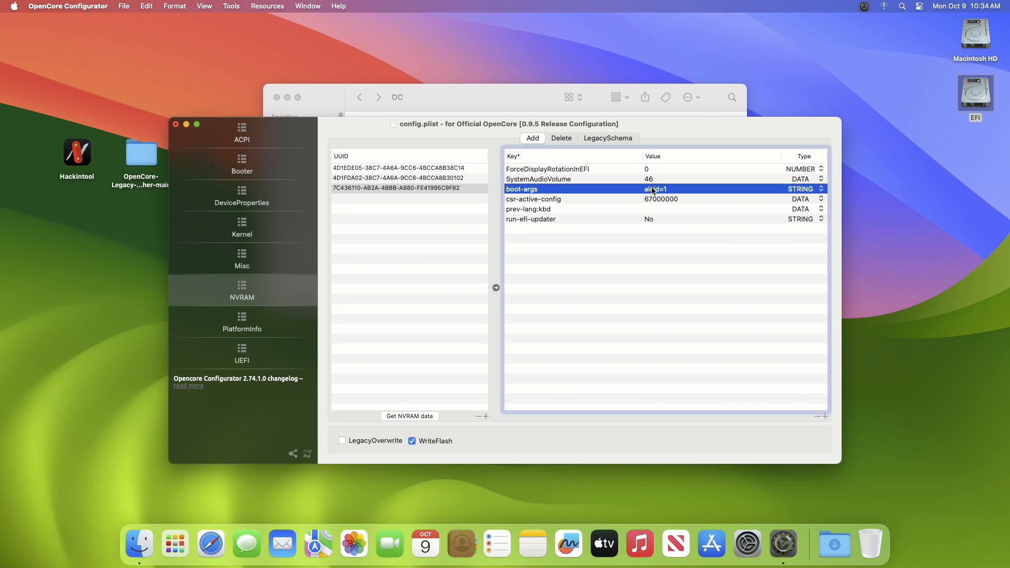
left_click(646, 189)
key("super+Right")
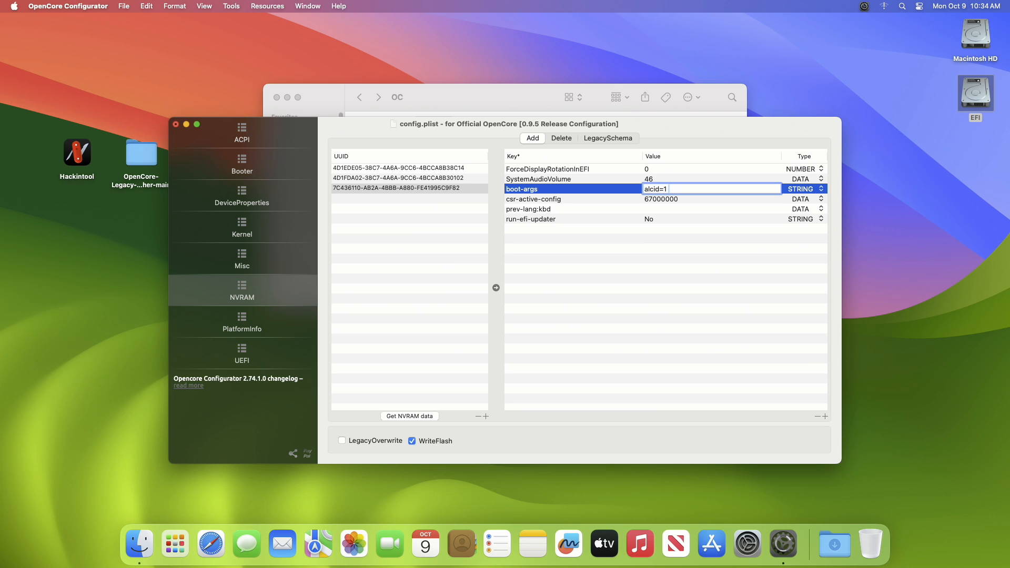
type("amfi=0x80")
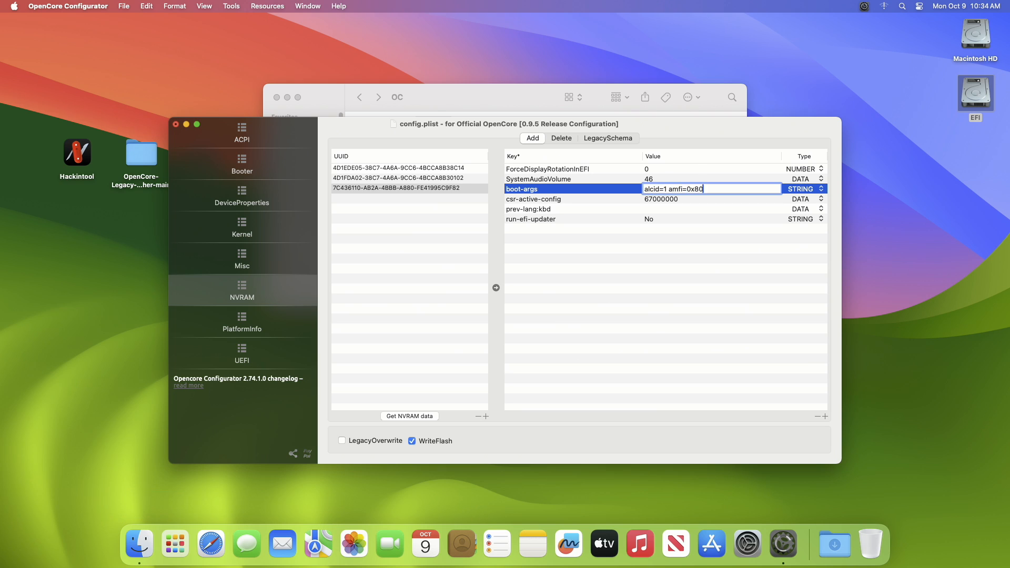
key("Return")
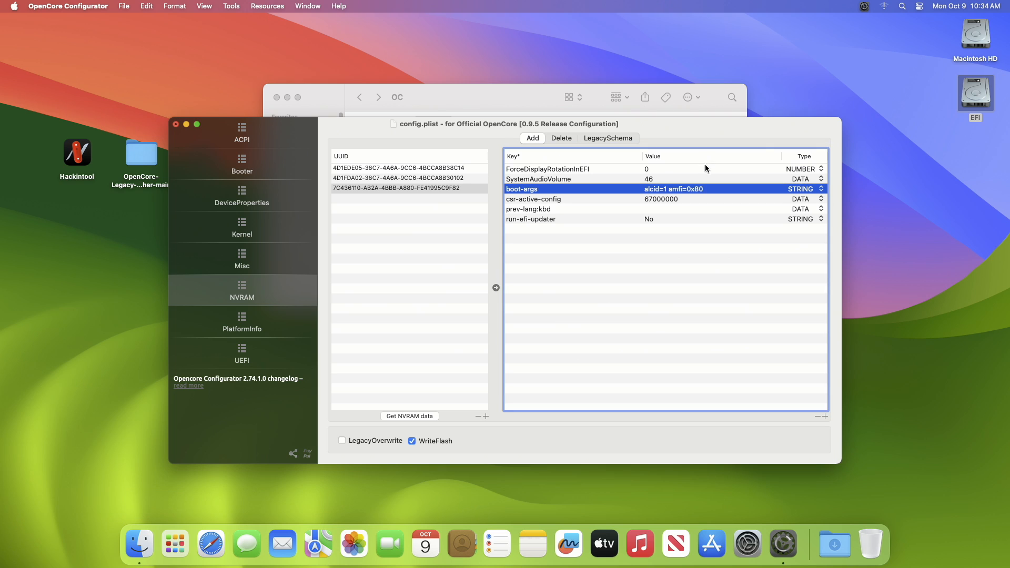
Set the NVRAM csr-active-config value to 03080000
double_click(679, 199)
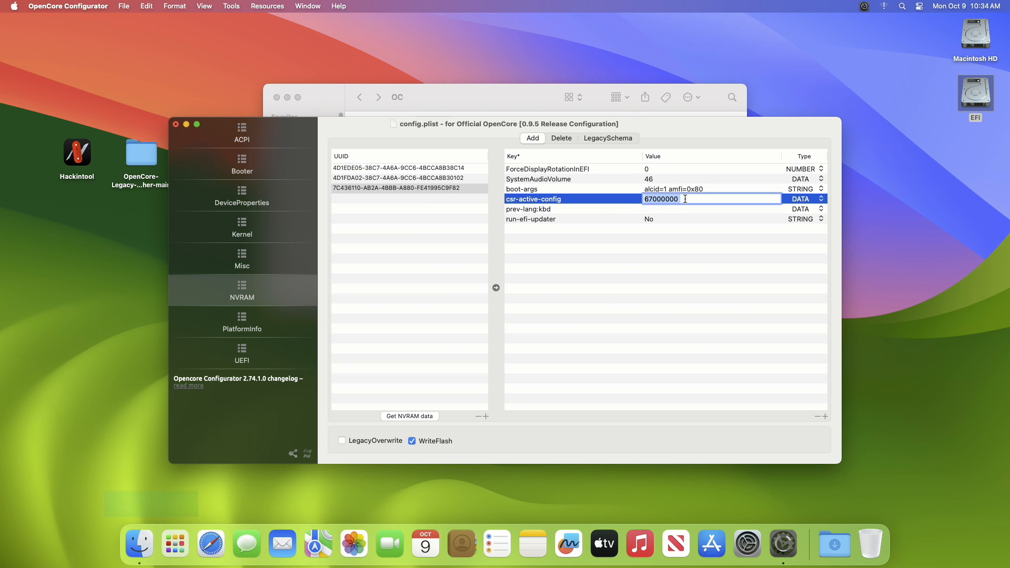
type("03080000")
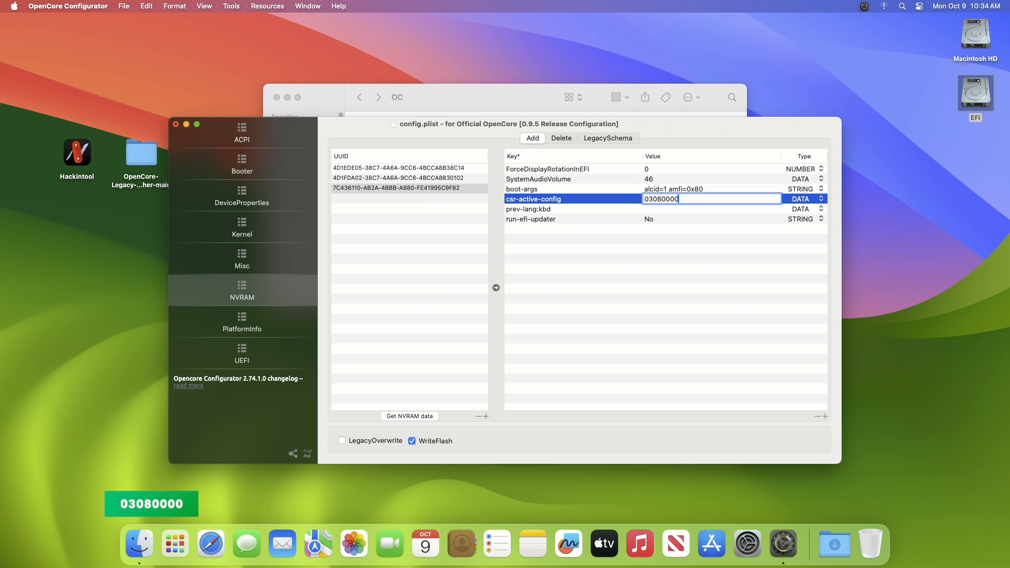
key("Return")
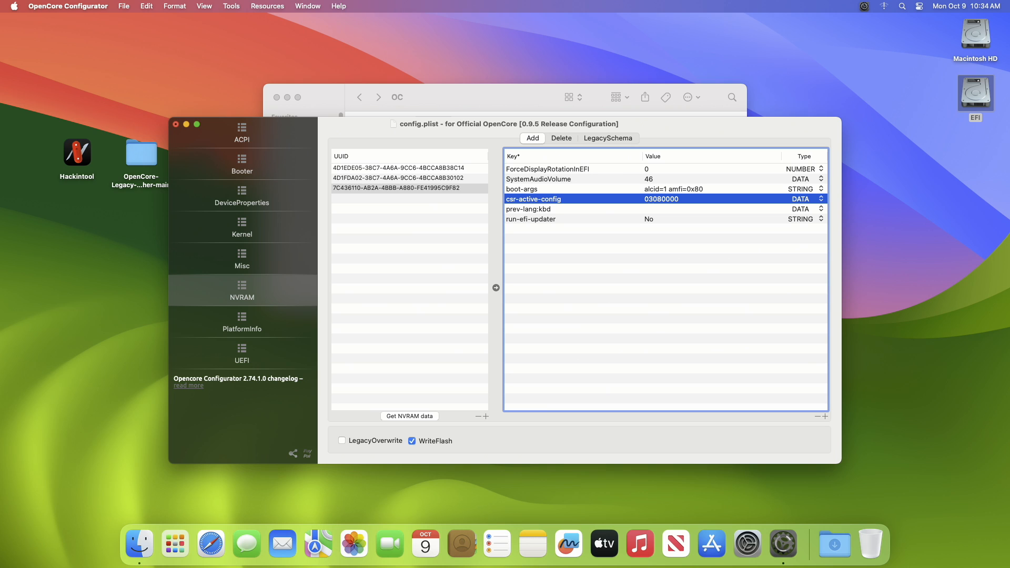
Close config.plist, saving its changes, and close the OC folder window
left_click(176, 124)
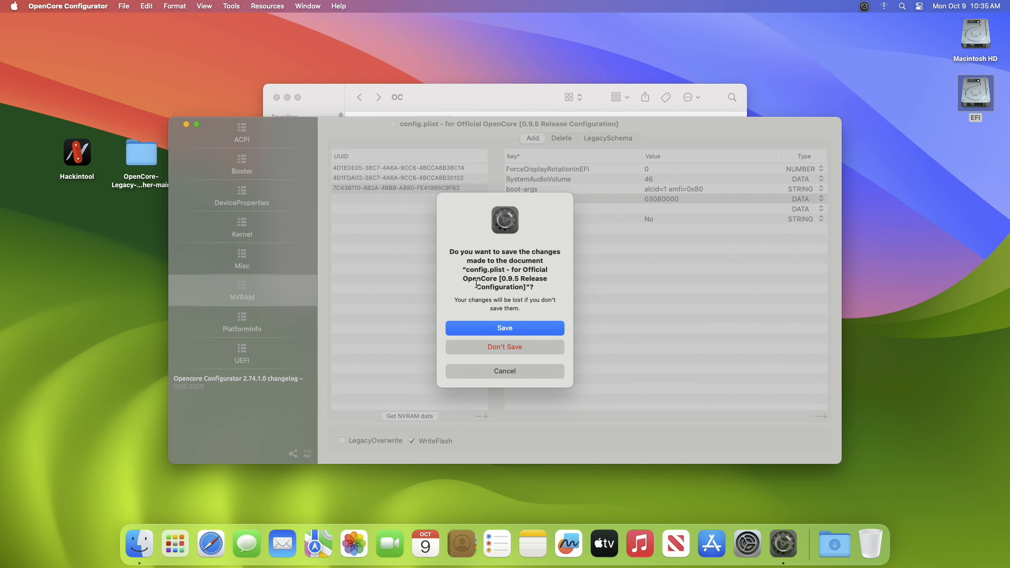
left_click(484, 329)
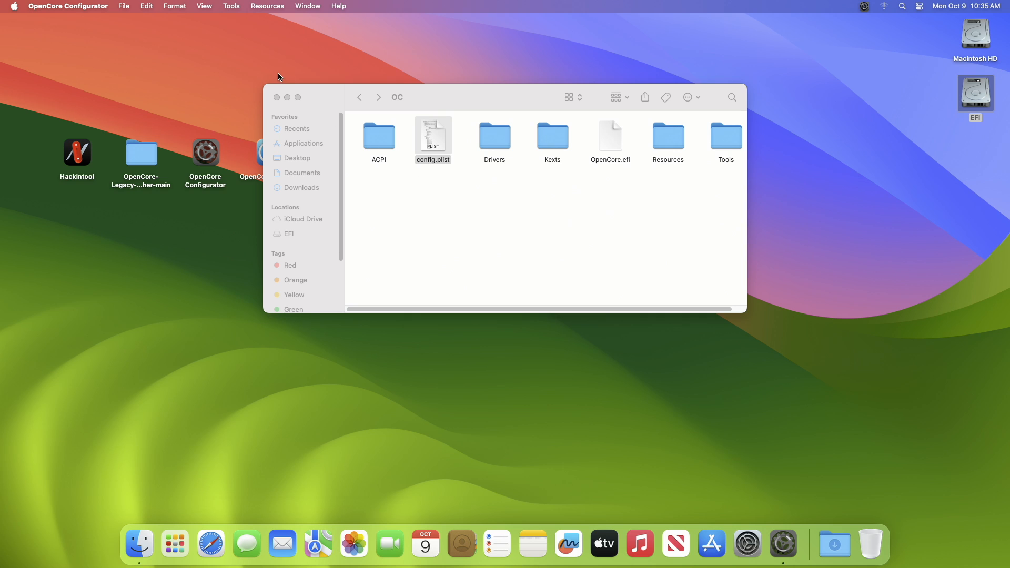
left_click(276, 98)
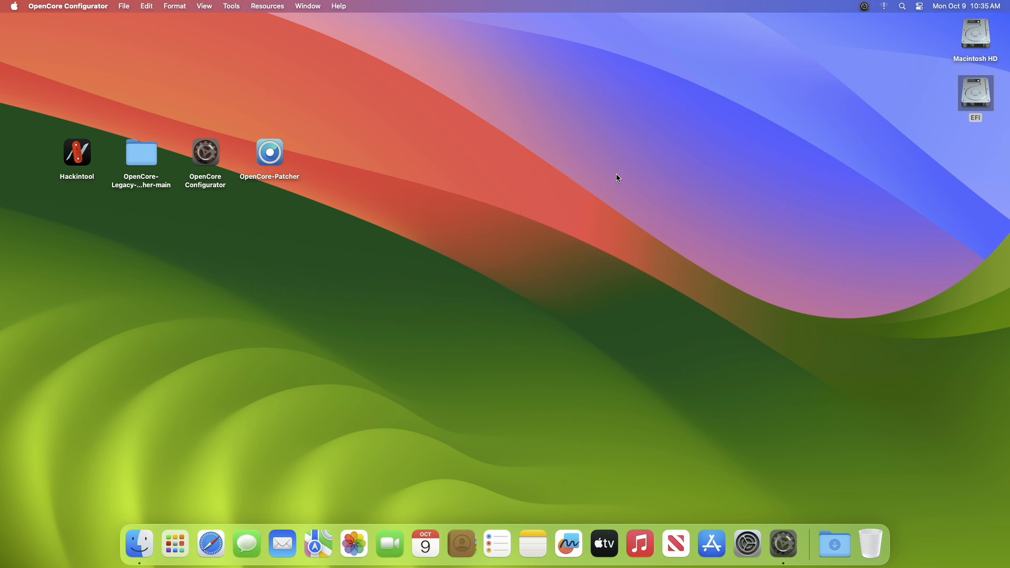
Unmount the EFI partition and quit OpenCore Configurator
left_click(864, 7)
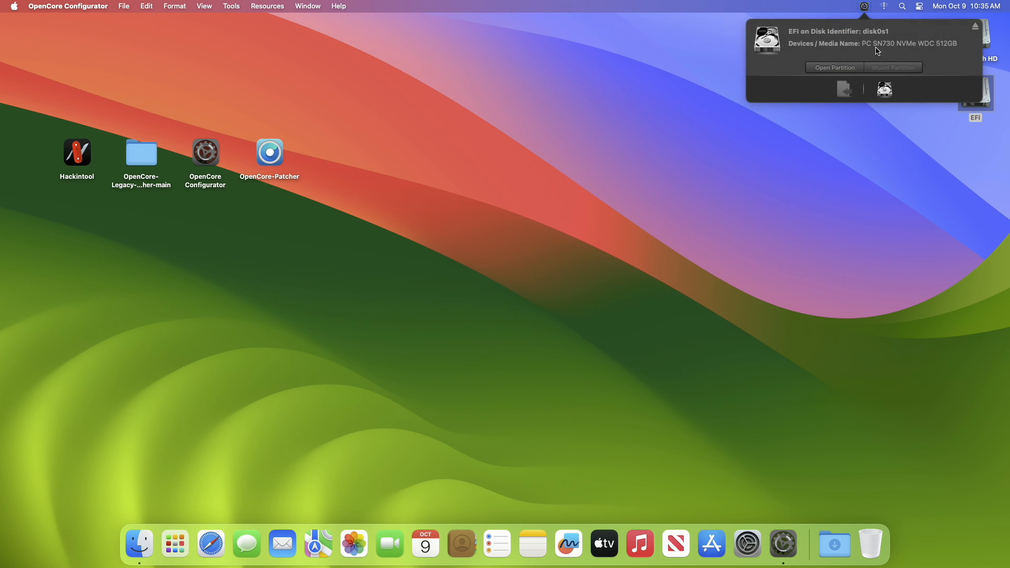
left_click(974, 27)
right_click(784, 544)
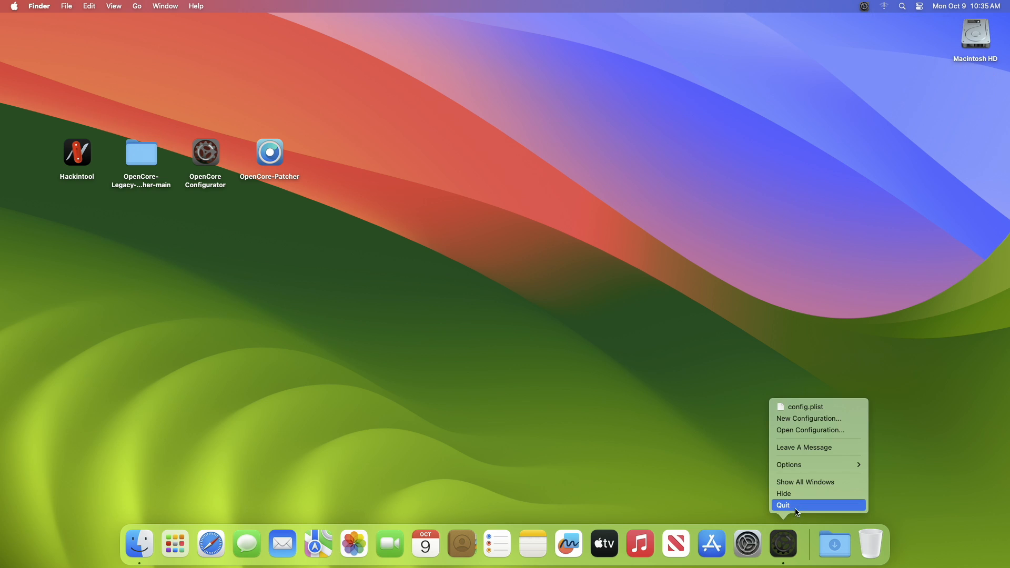
left_click(783, 505)
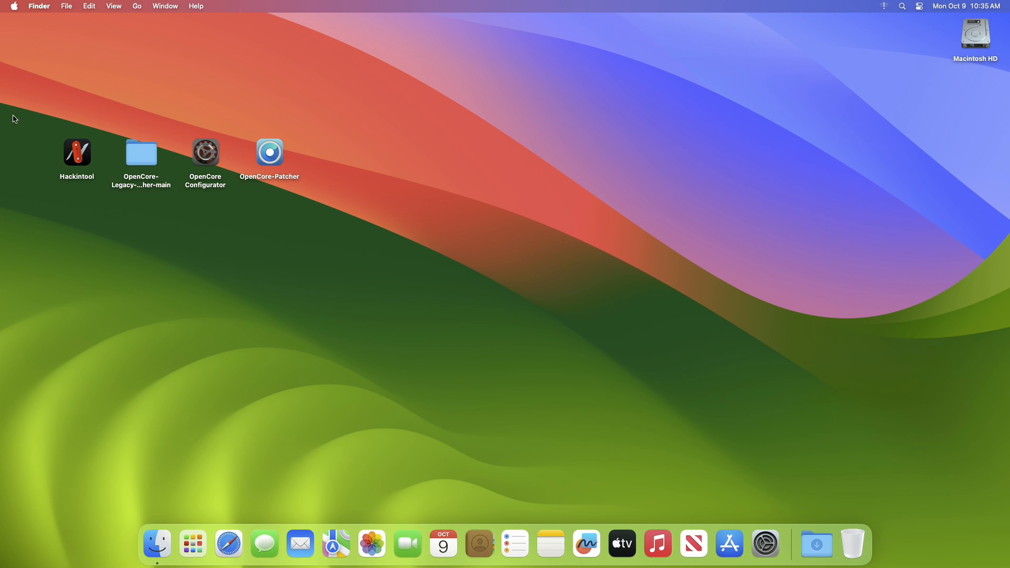
Restart the computer and run Reset NVRAM from the OpenCore boot picker
left_click(3, 3)
left_click(25, 114)
left_click(583, 197)
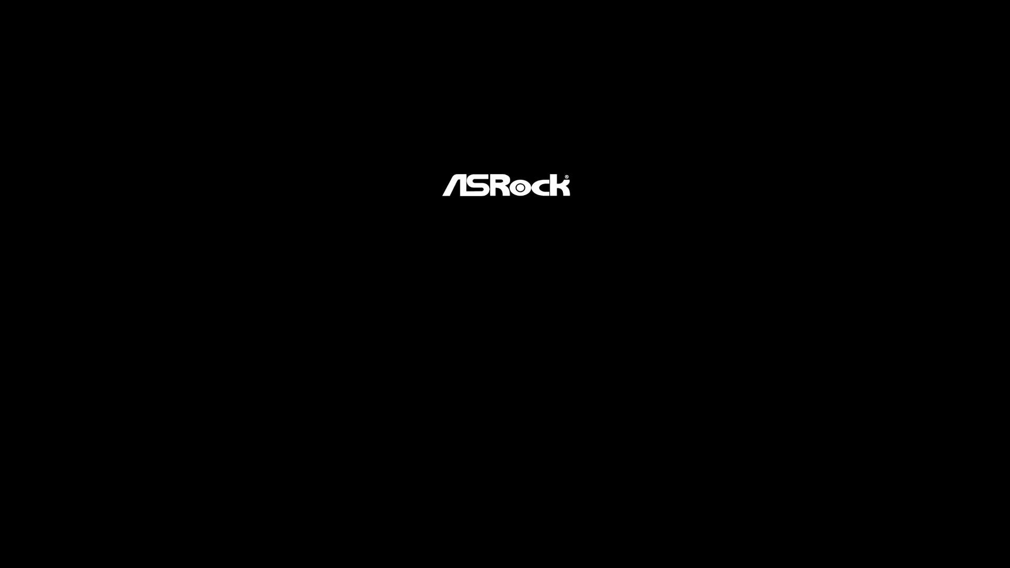
key("Right")
key("Right")
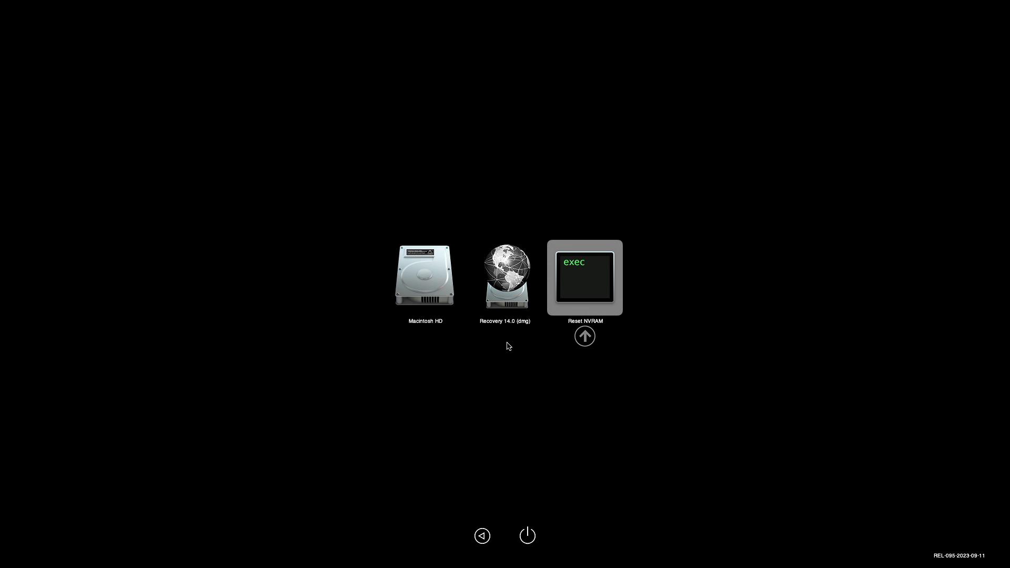
key("Return")
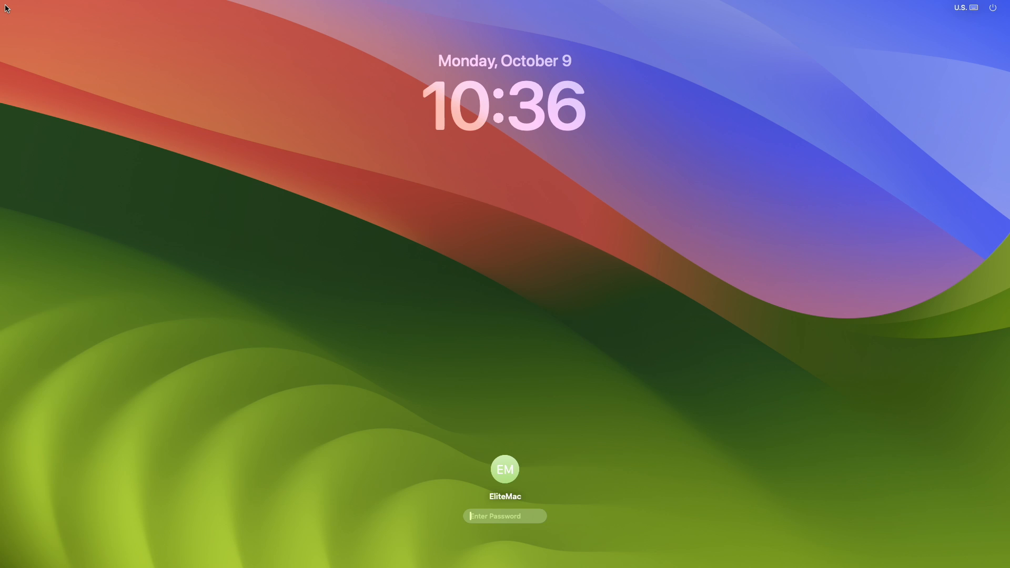
Log in with the account password and open the OpenCore-Patcher app from the desktop
type("••••")
key("Return")
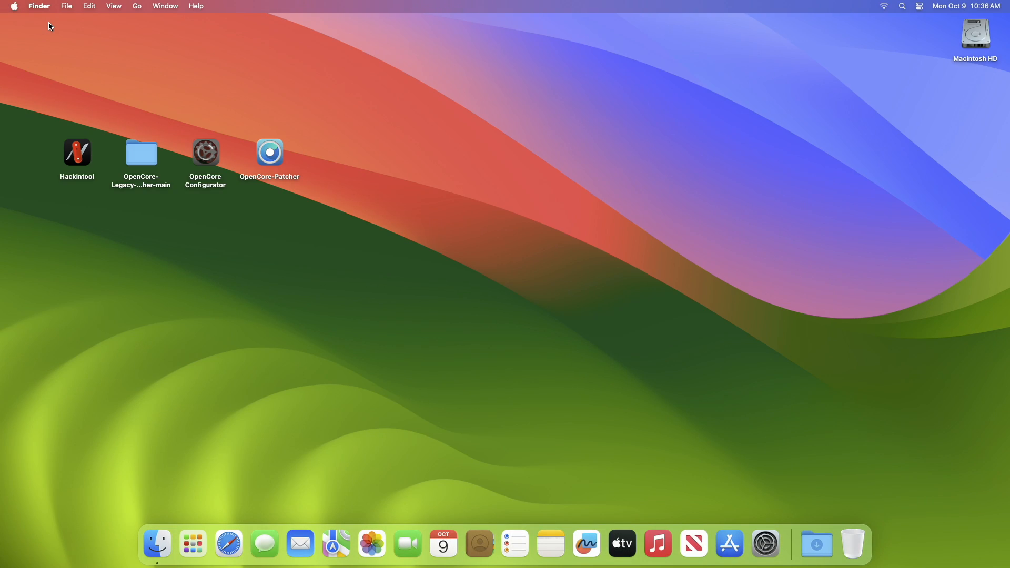
right_click(281, 157)
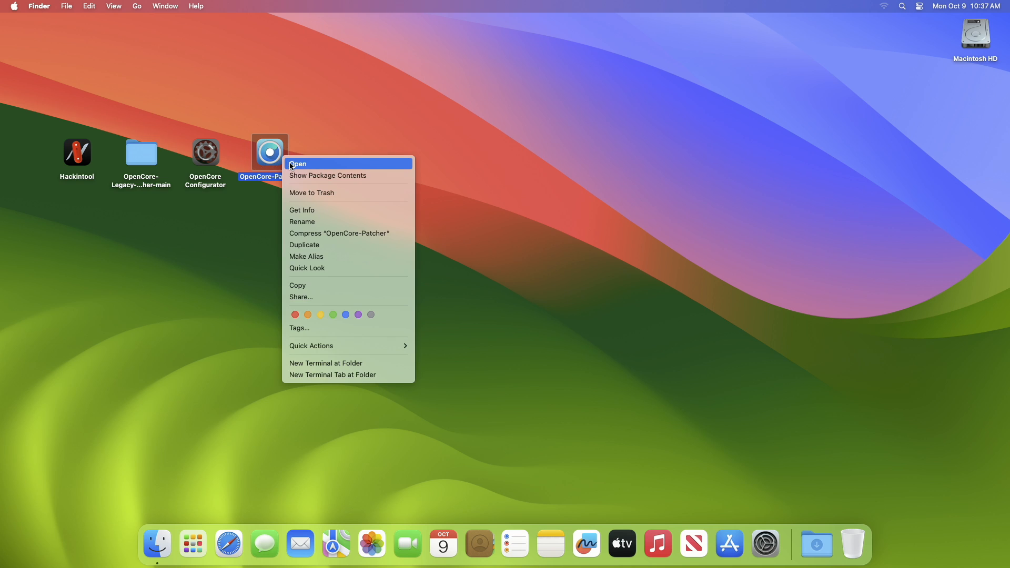
left_click(312, 168)
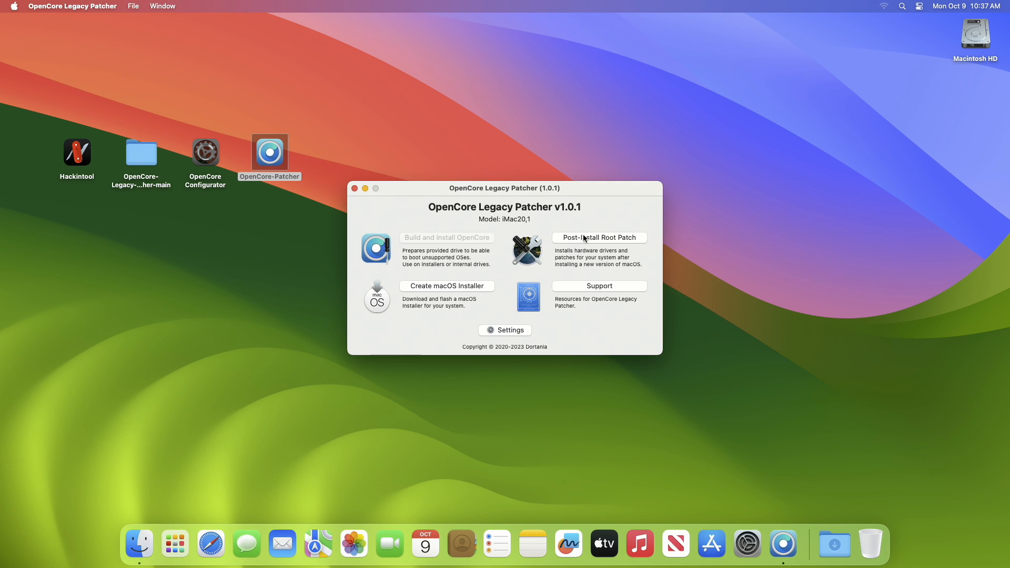
Start post-install root patching for Networking: Modern Wireless, relaunching the patcher as root with the administrator password
left_click(587, 238)
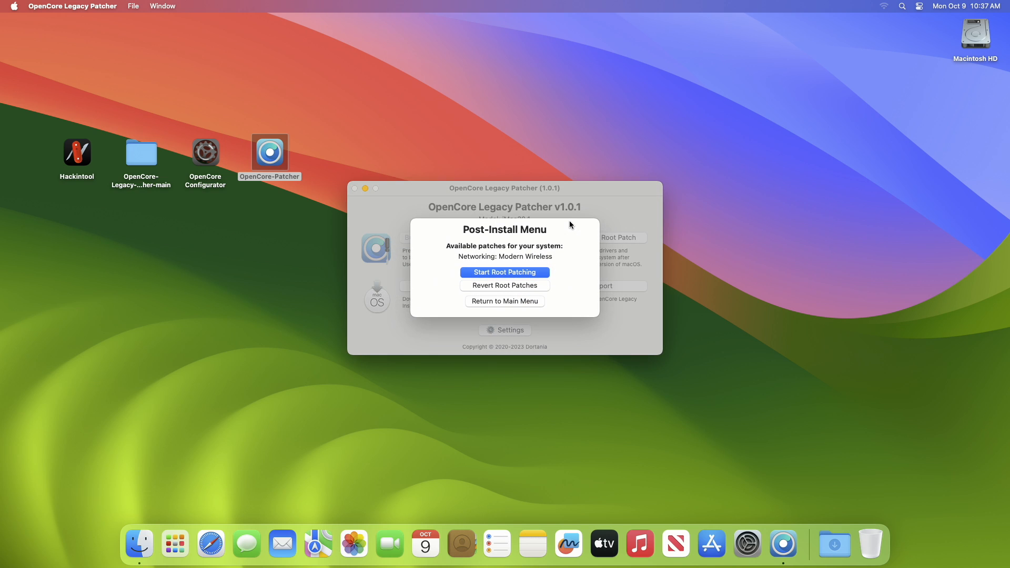
left_click(533, 272)
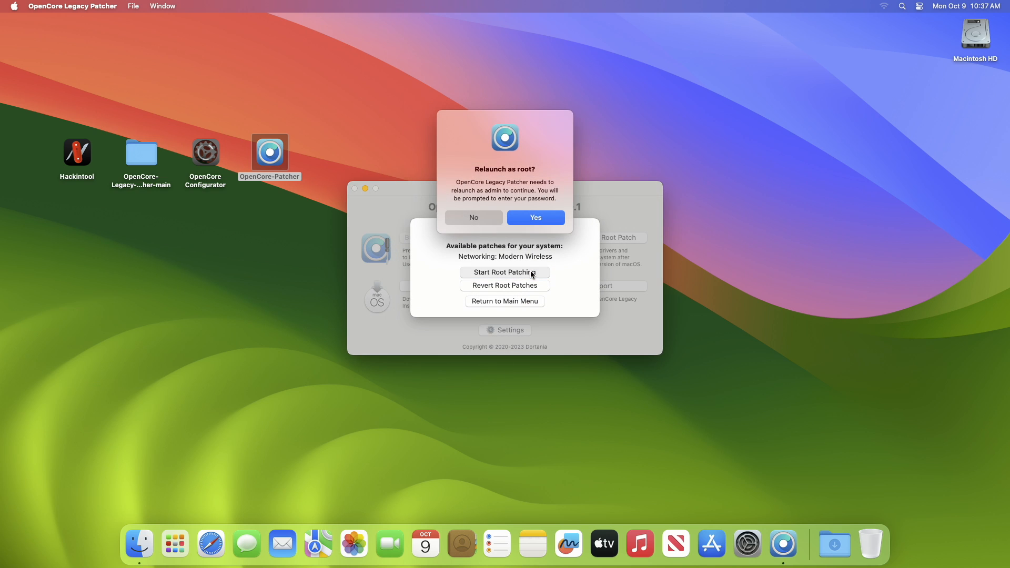
left_click(528, 223)
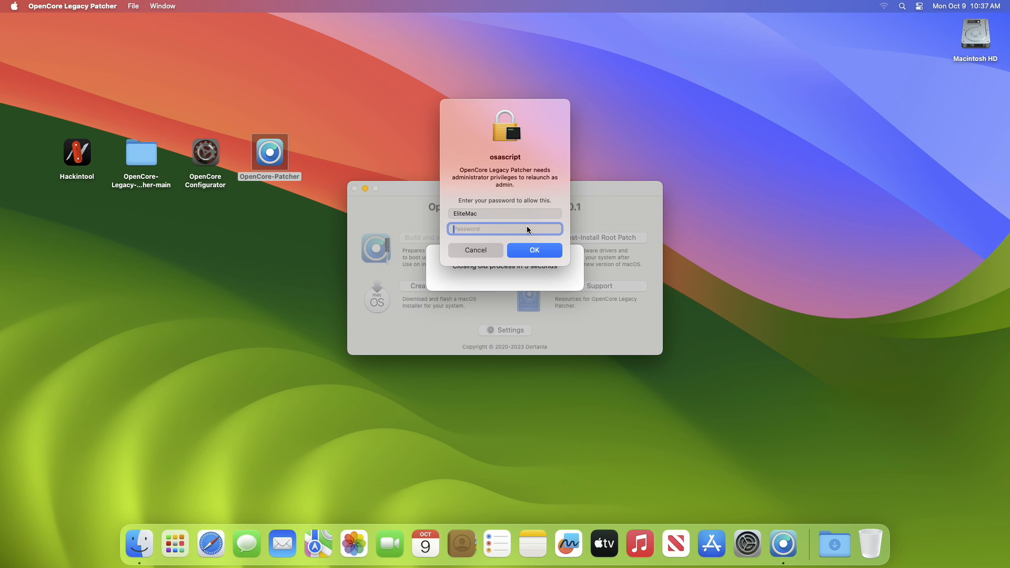
type("****")
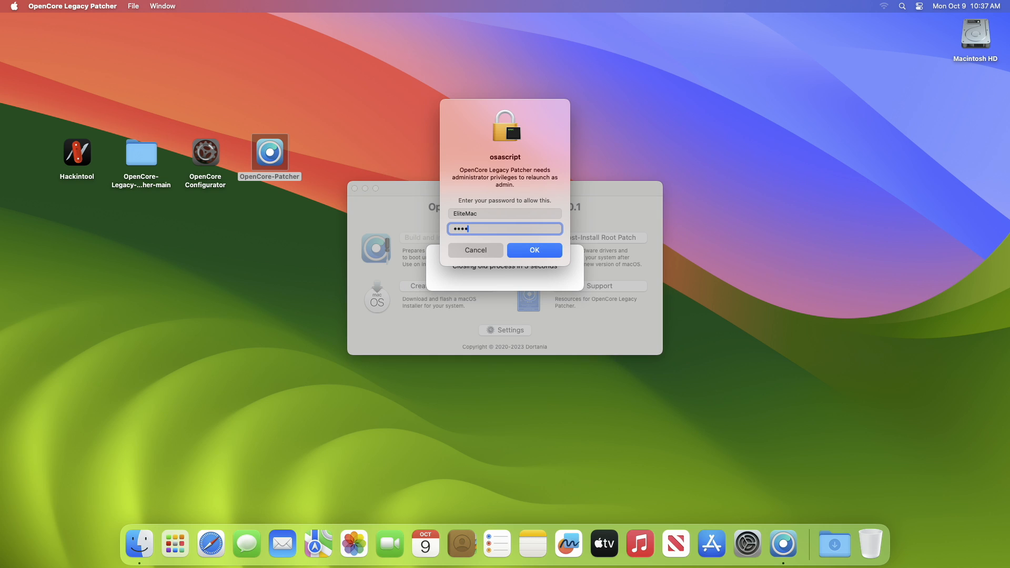
key("Return")
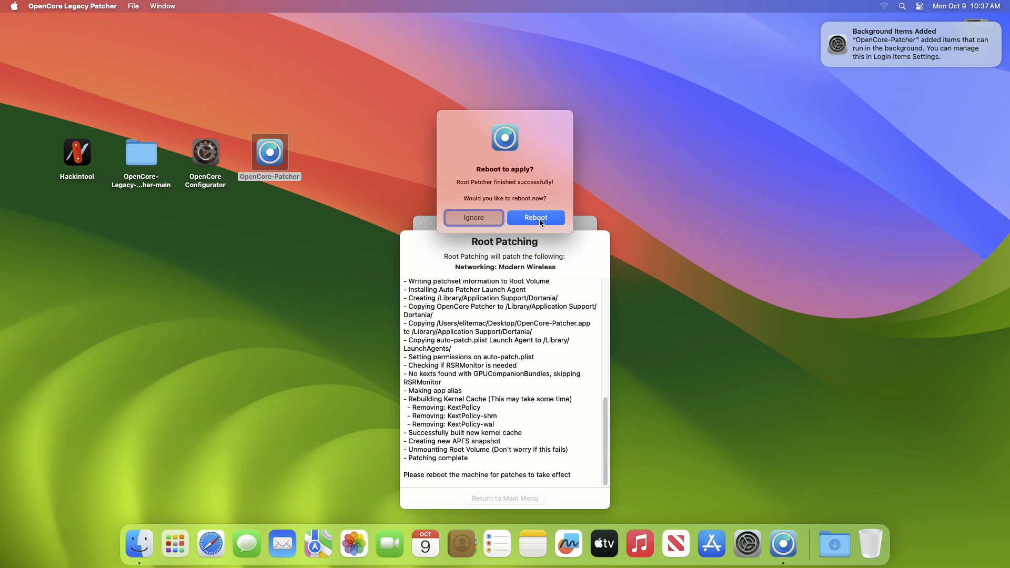
Reboot to apply the root patches and run Reset NVRAM from the OpenCore boot picker
left_click(540, 220)
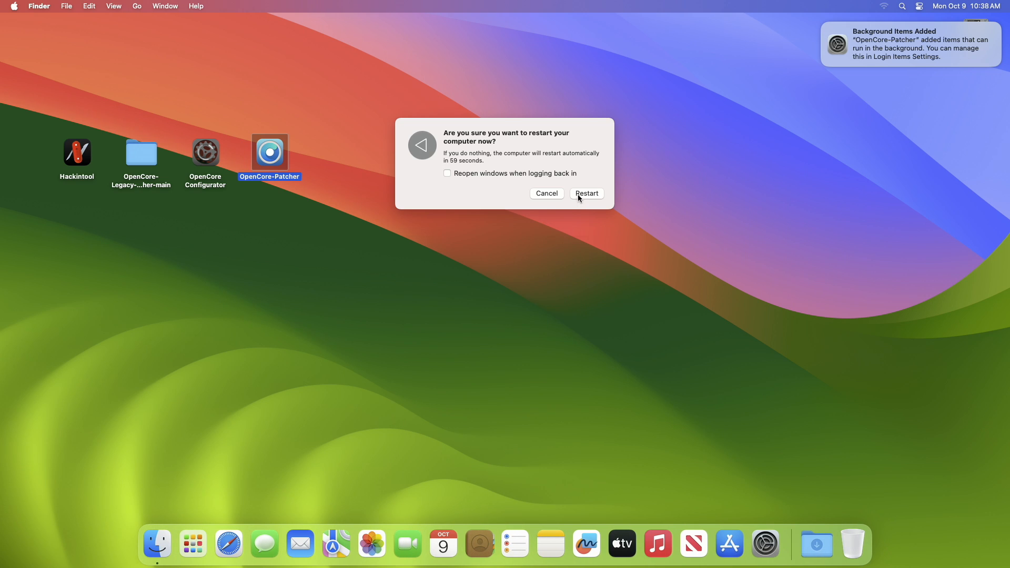
left_click(577, 194)
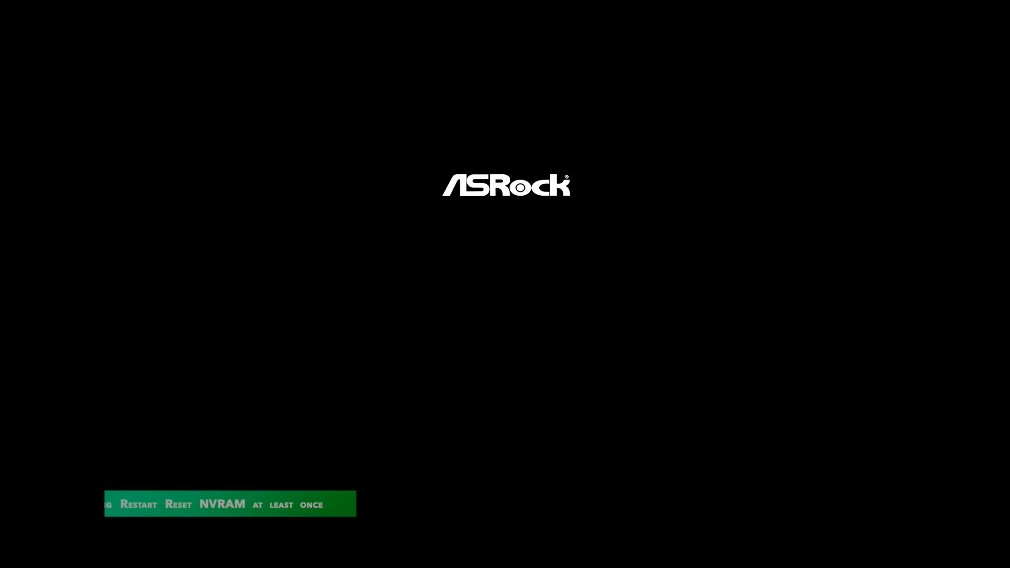
key("Right")
key("Right")
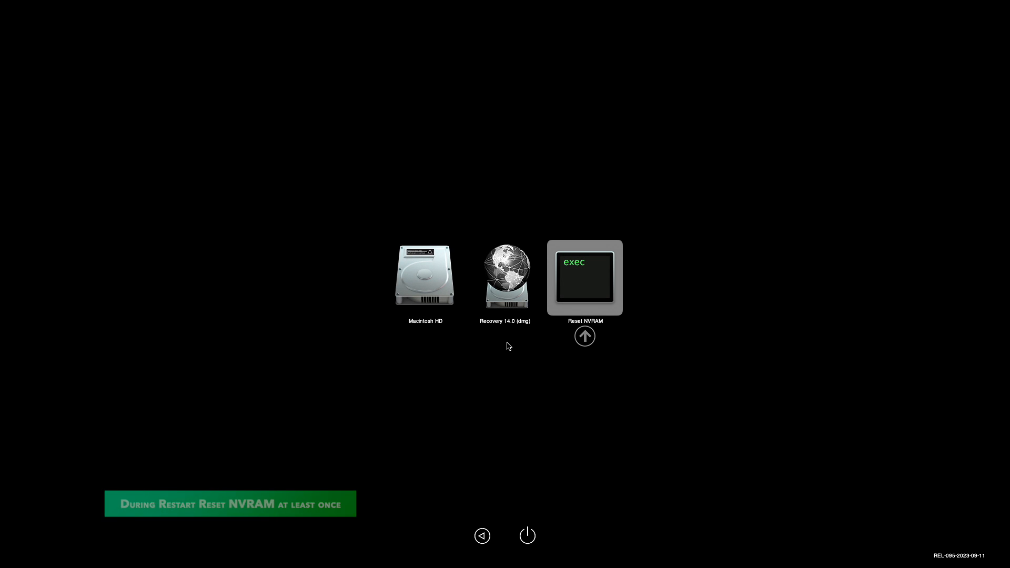
key("Return")
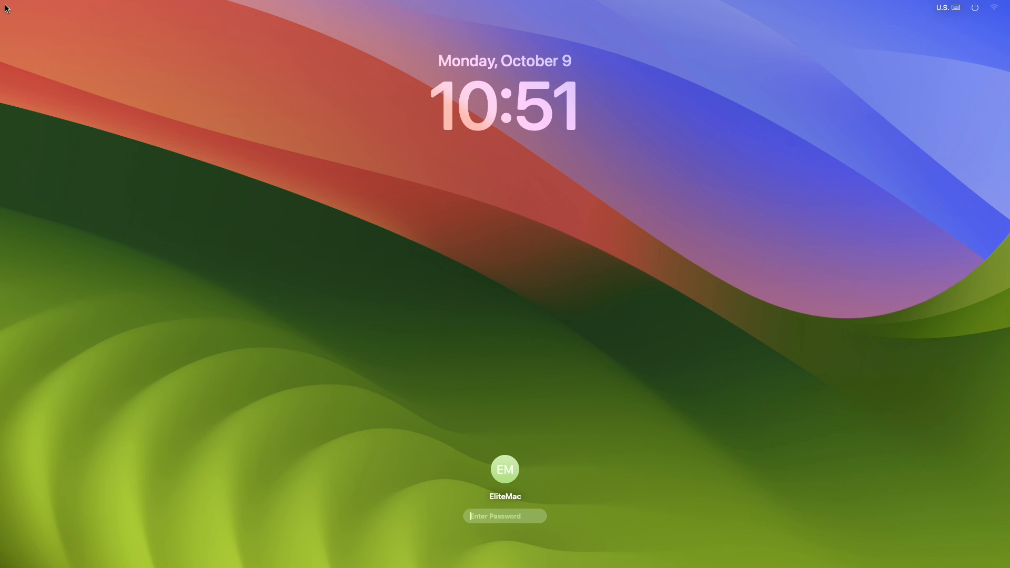
Log in with the account password and open the Wi-Fi page of System Settings
type("****")
key("Return")
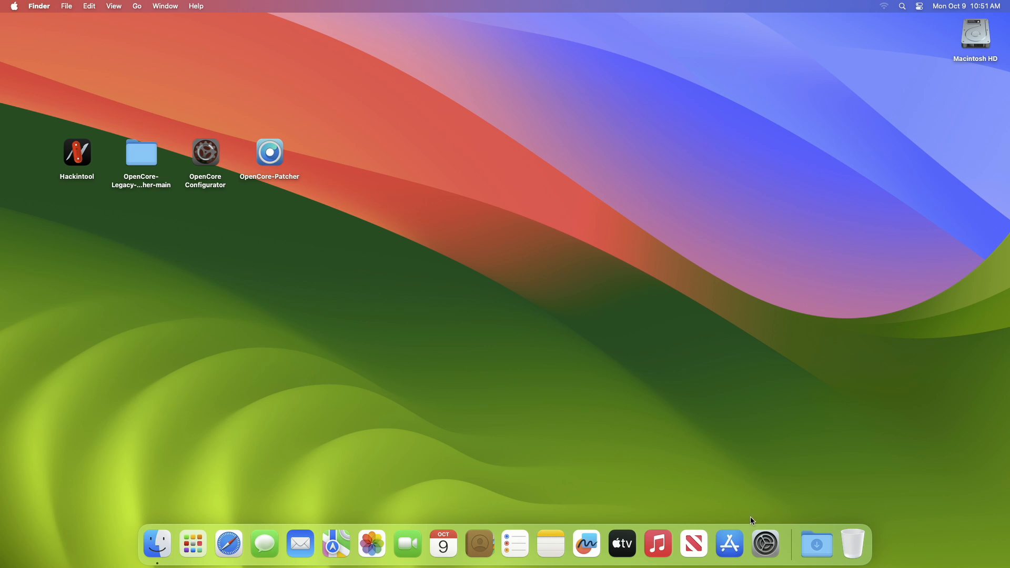
left_click(766, 543)
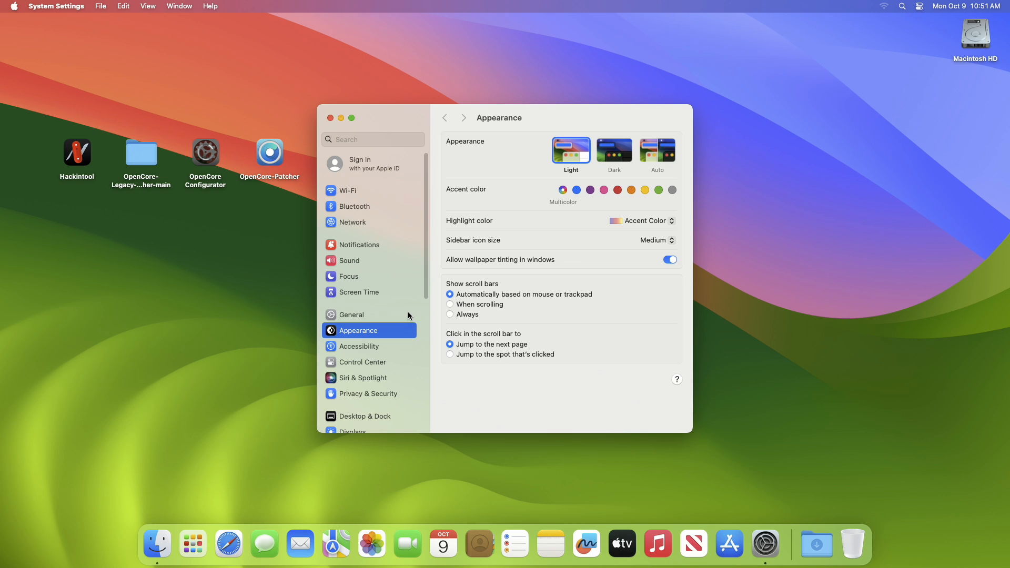
left_click(376, 193)
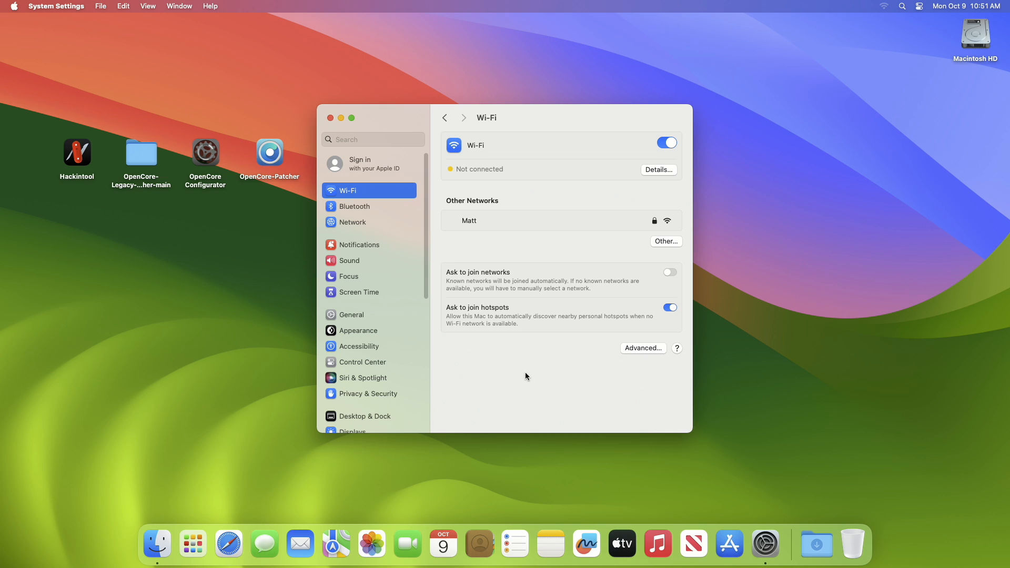
Join the password-protected network listed under Other Networks by entering its Wi-Fi password
mouse_move(513, 222)
left_click(619, 220)
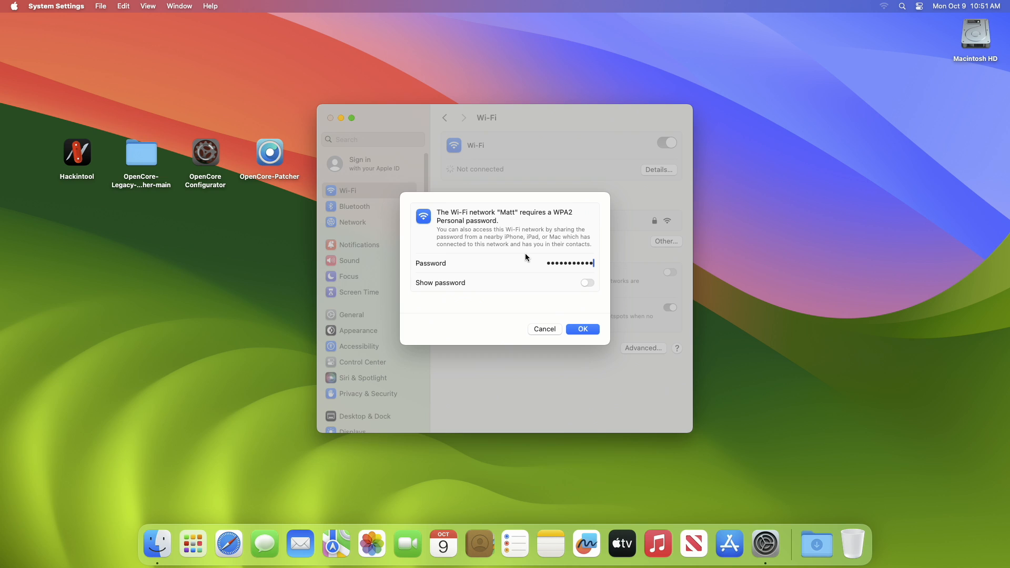
key("Return")
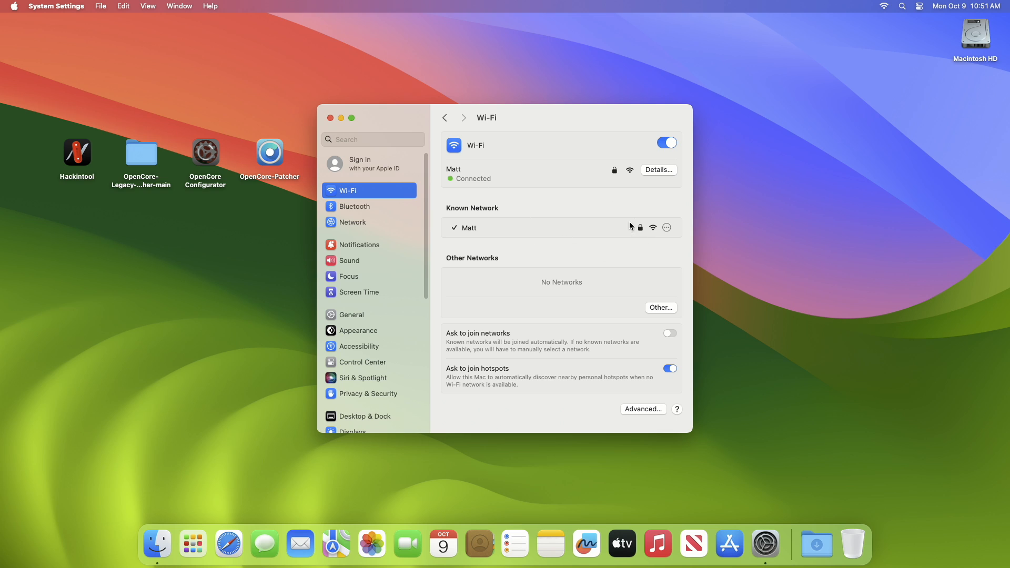
Check the extended Wi-Fi status details of the connected network, including channel and Tx rate, and quit System Settings
left_click(885, 7)
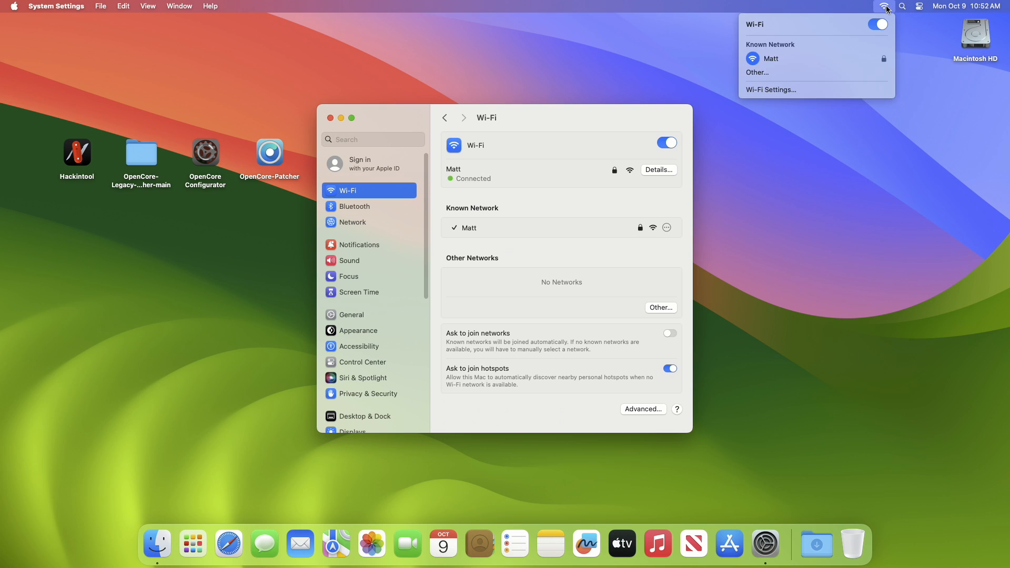
left_click(885, 6)
left_click(886, 7, "alt")
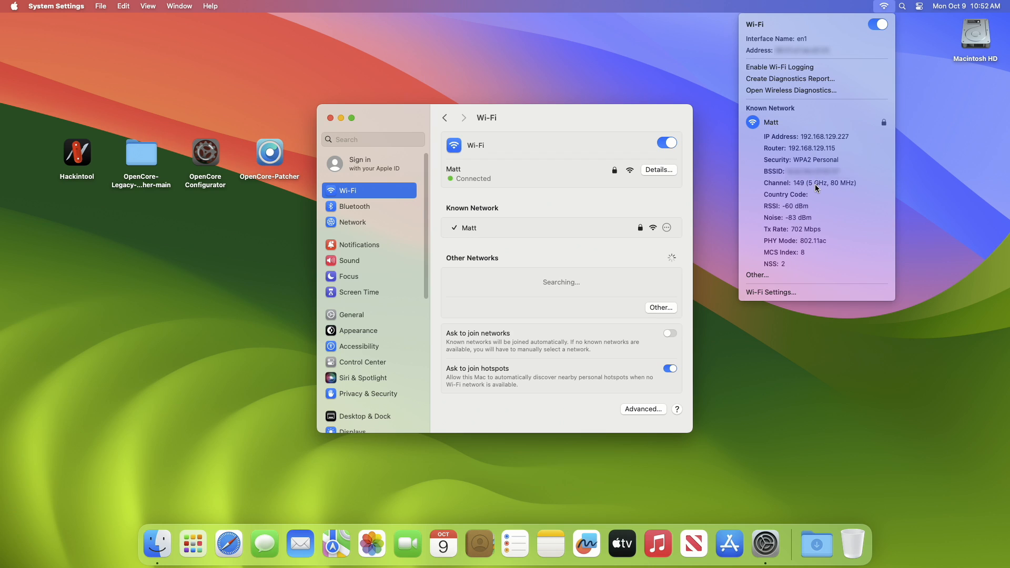
left_click(647, 194)
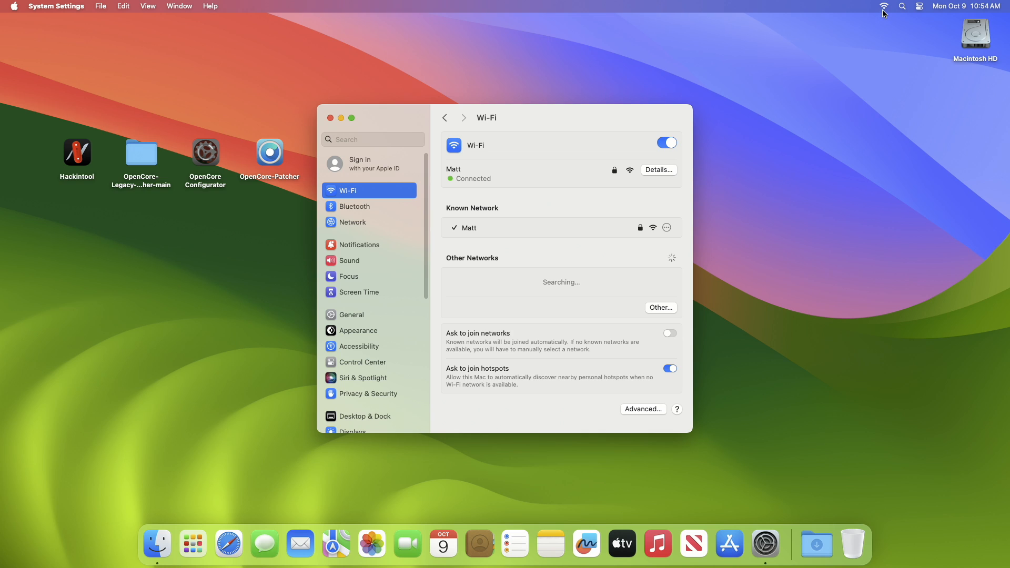
left_click(882, 7, "alt")
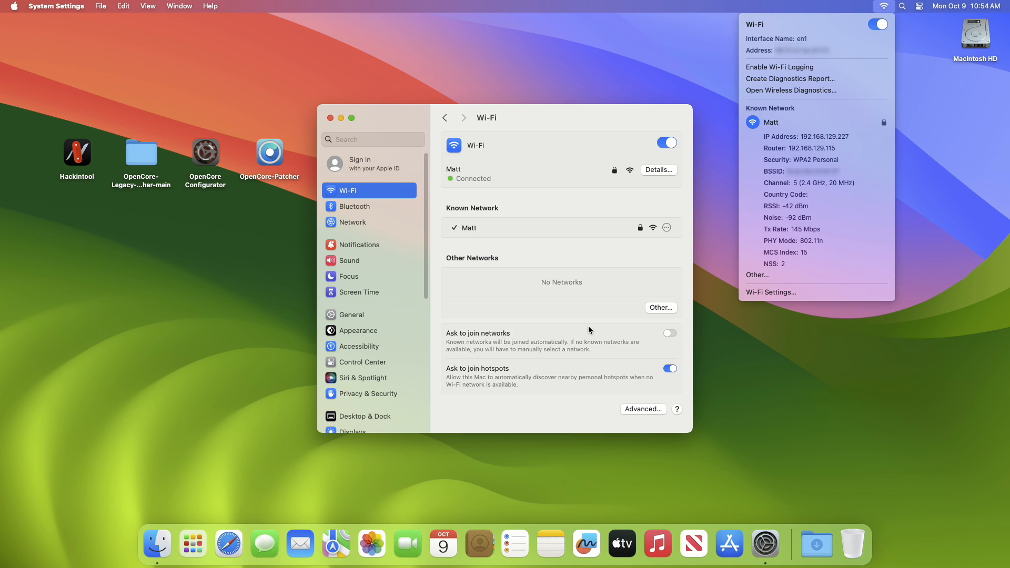
left_click(523, 257)
key("super+q")
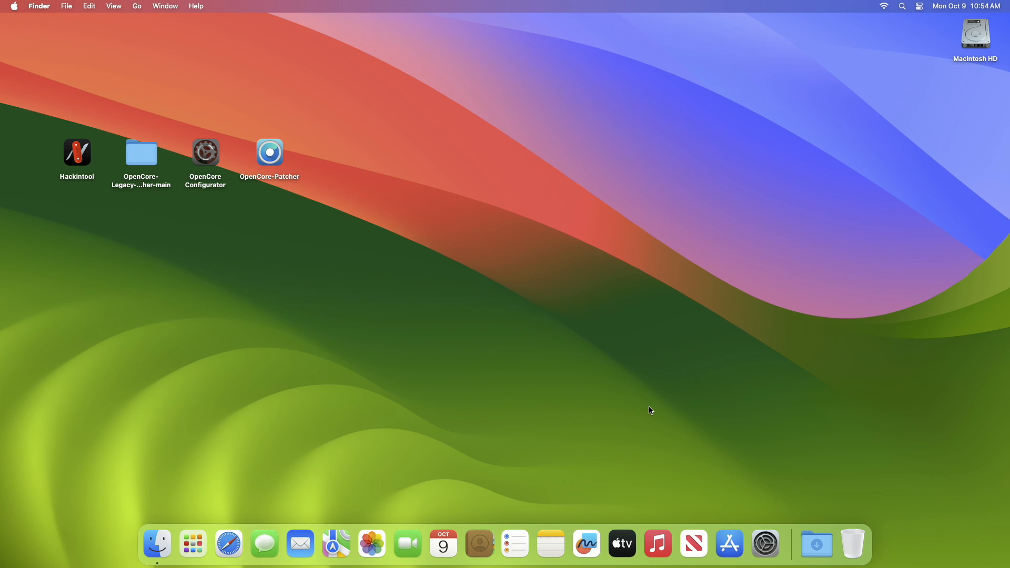
Open System Information, examine the Wi-Fi report under Network, and quit it
key("super+space")
type("s")
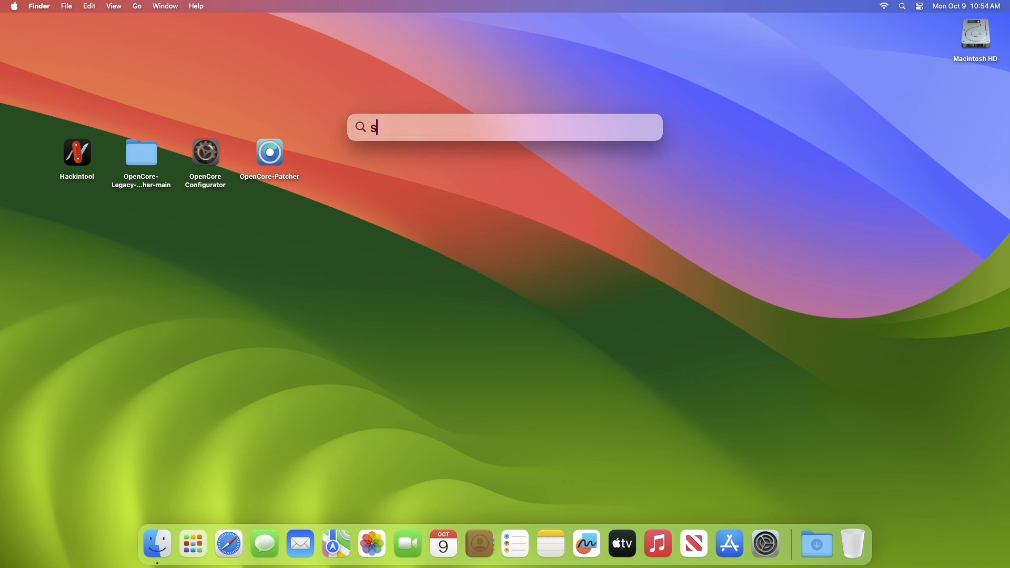
type("ys")
key("Return")
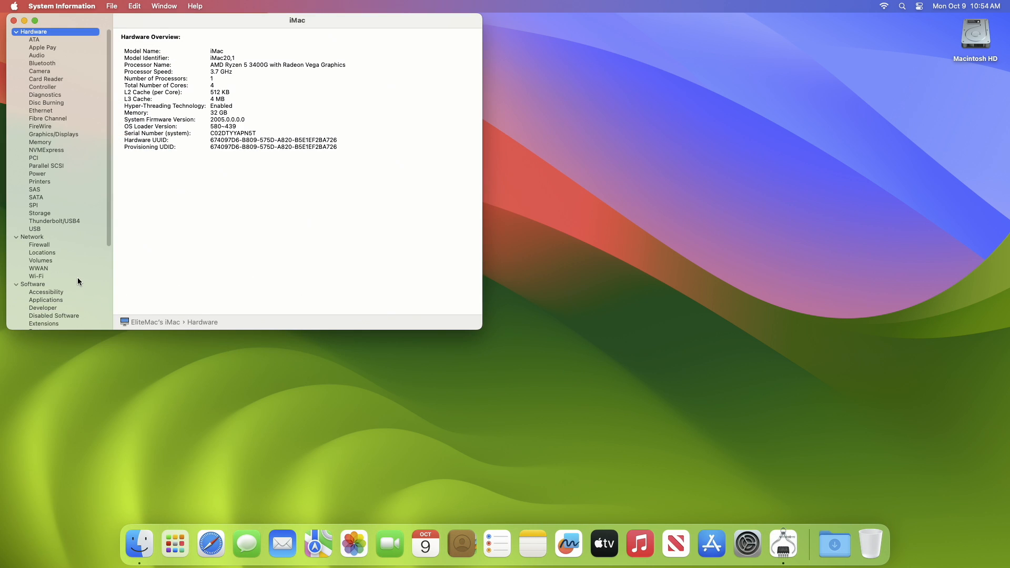
left_click(77, 277)
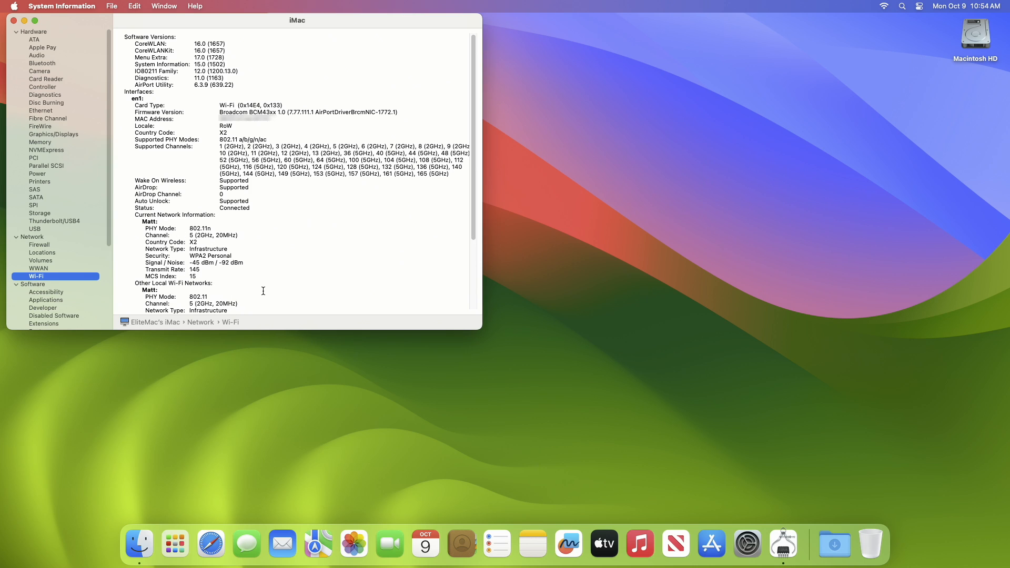
key("super+q")
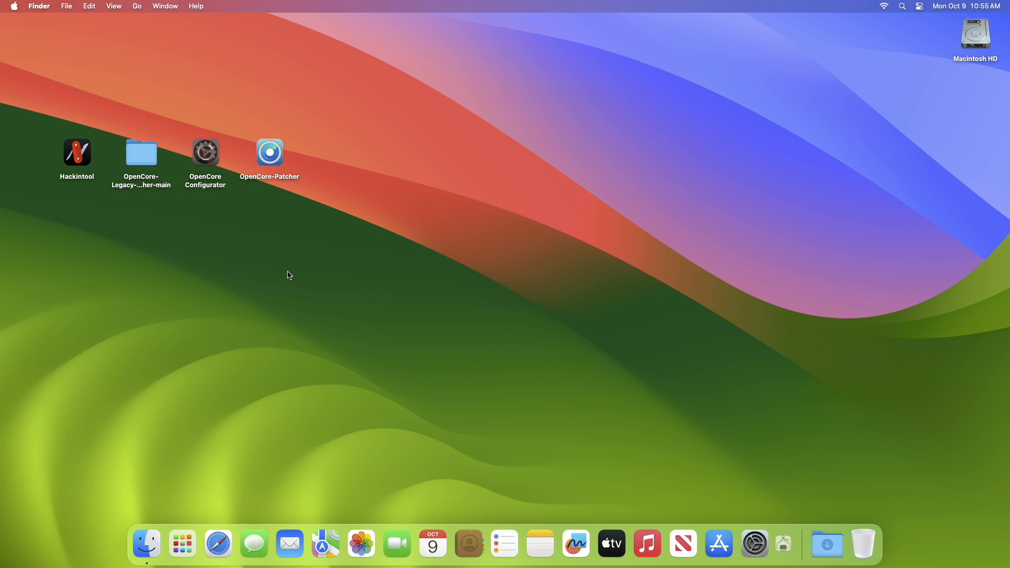
In Safari, search for speedtest, run Google's Internet speed test and check the extended Wi-Fi status details during it
left_click(223, 543)
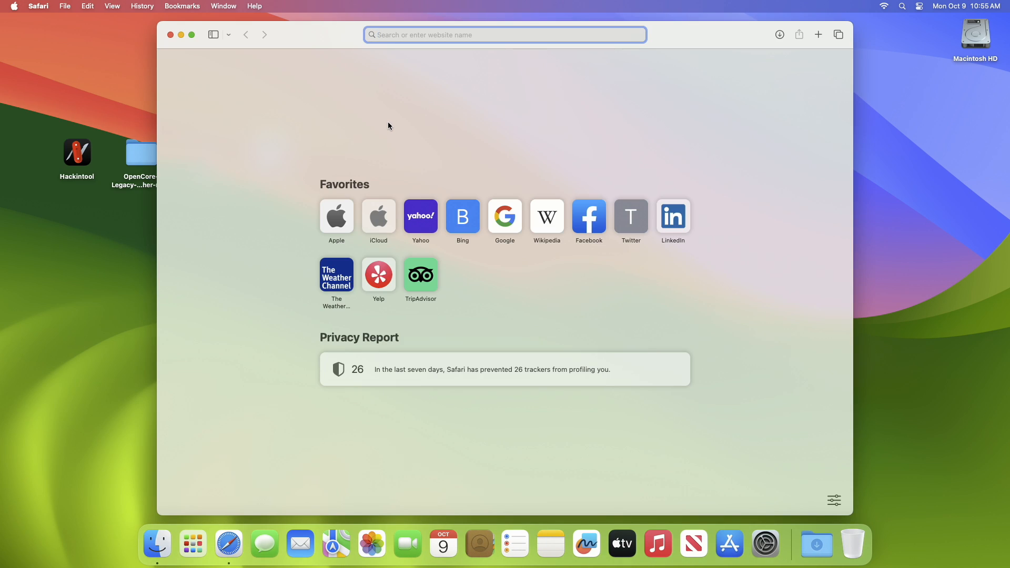
type("speedtest")
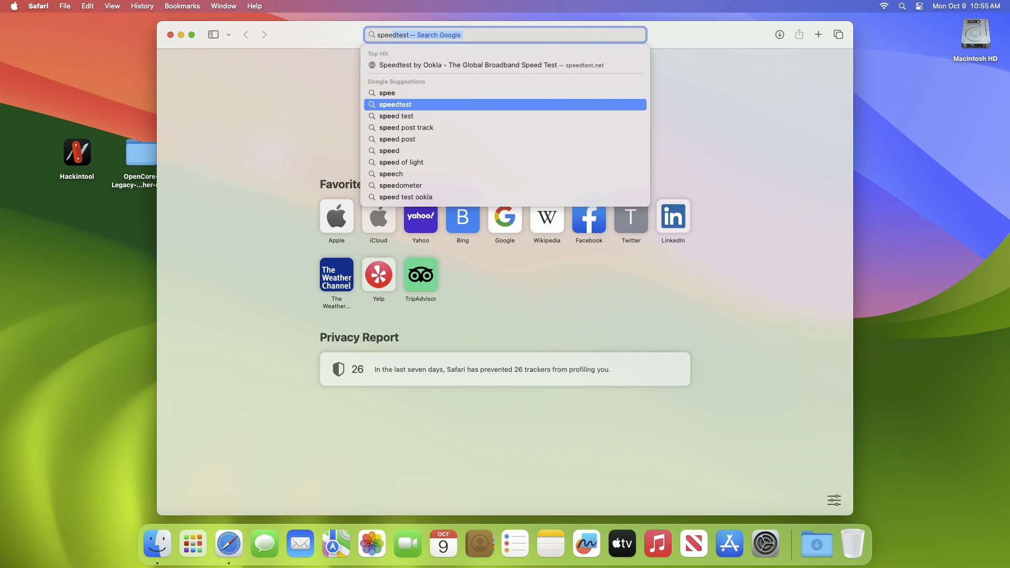
key("Return")
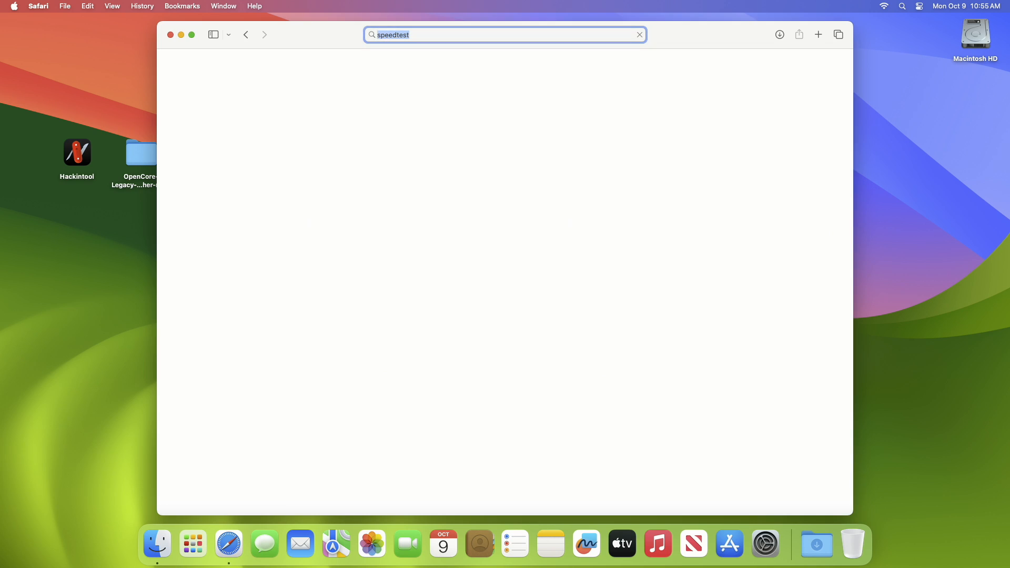
left_click(526, 279)
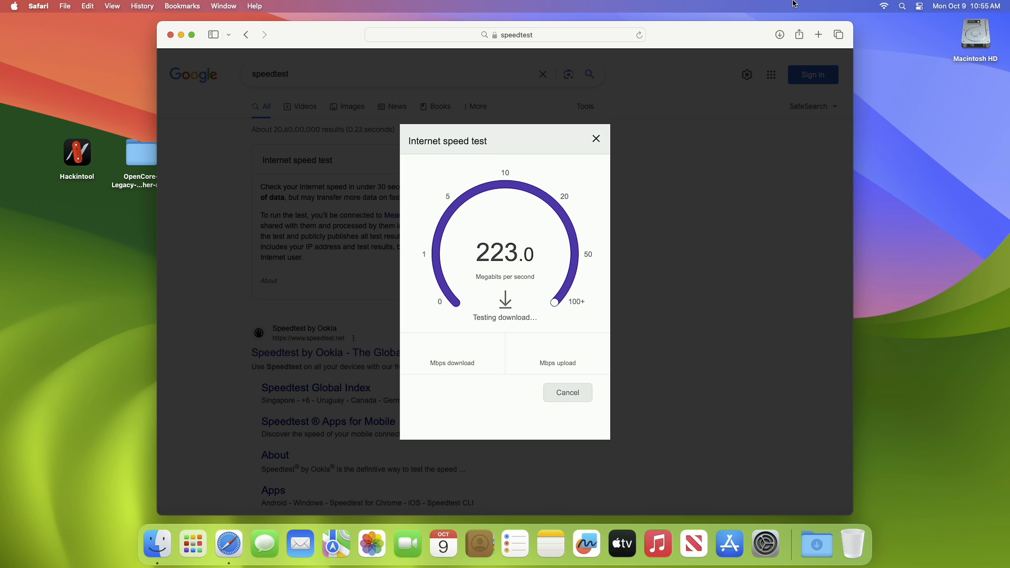
left_click(884, 6, "alt")
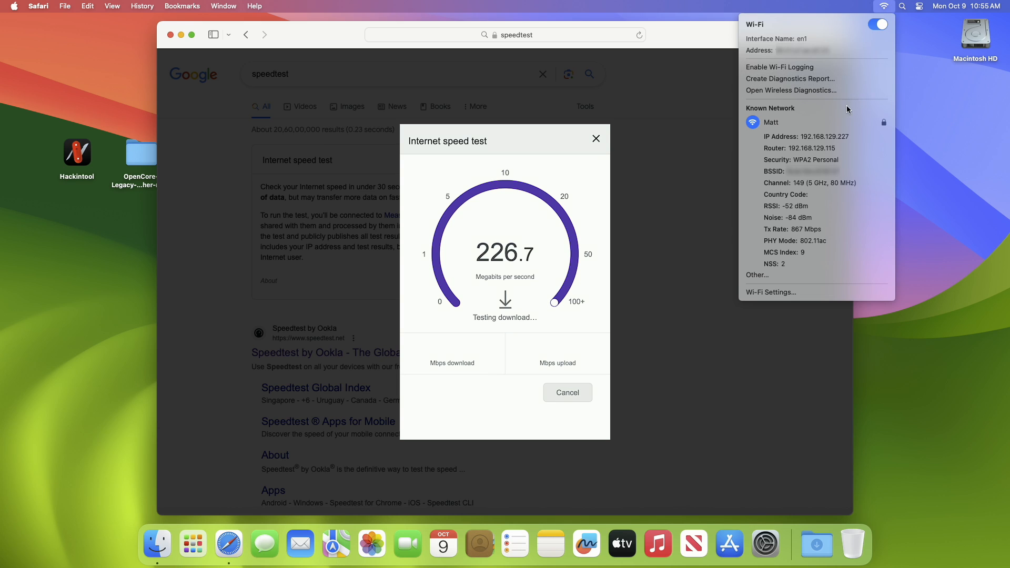